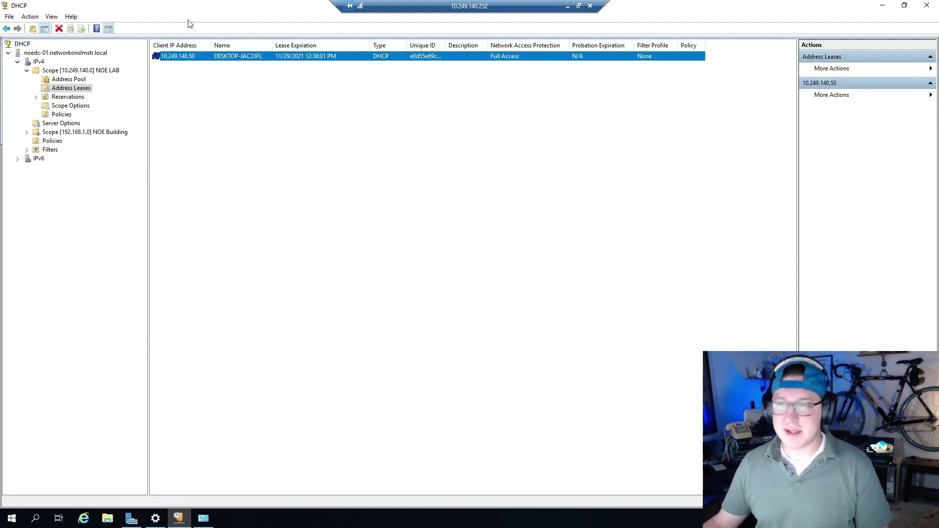
Step: Show the Address Leases of scope [10.249.140.0] NOE LAB, including the 10.249.140.50 lease
click(68, 72)
click(64, 131)
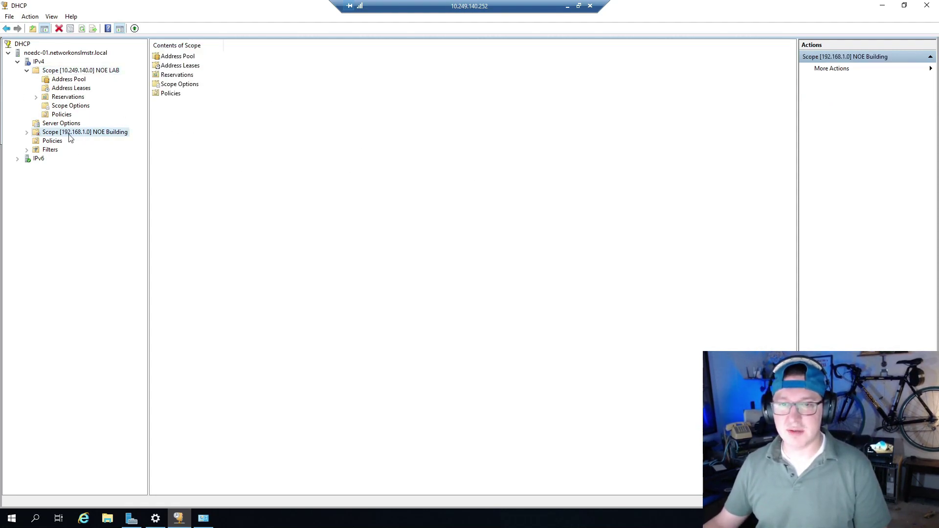
click(75, 71)
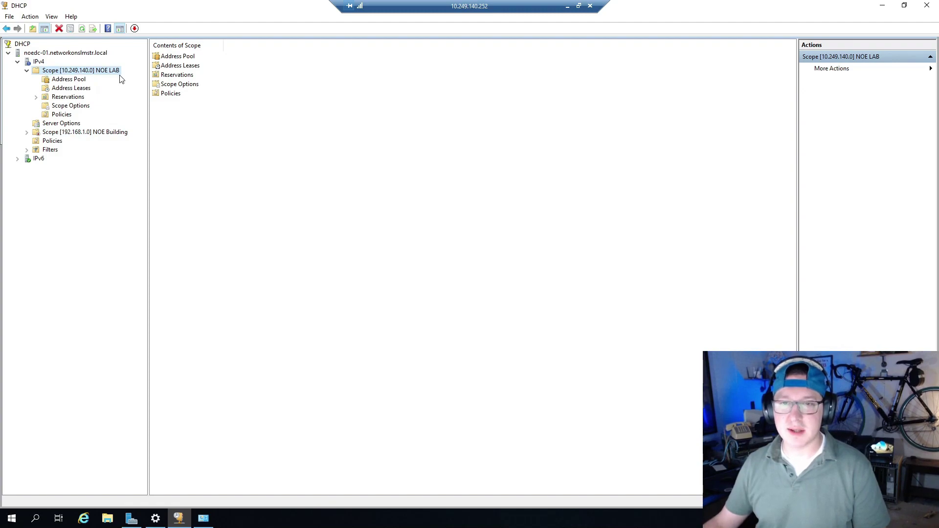
click(78, 87)
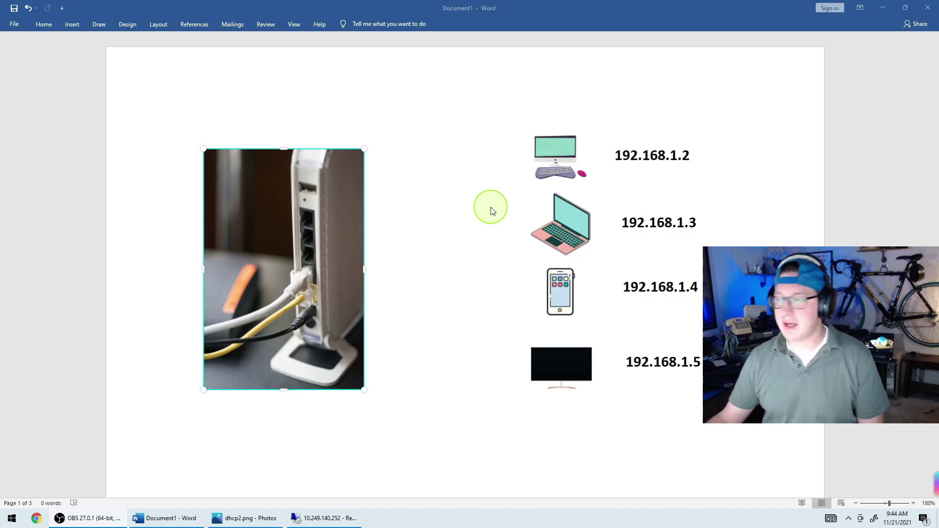
Step: Go from the tray's network settings to Network and Sharing Center and open the Ethernet 2 status
click(848, 518)
click(849, 520)
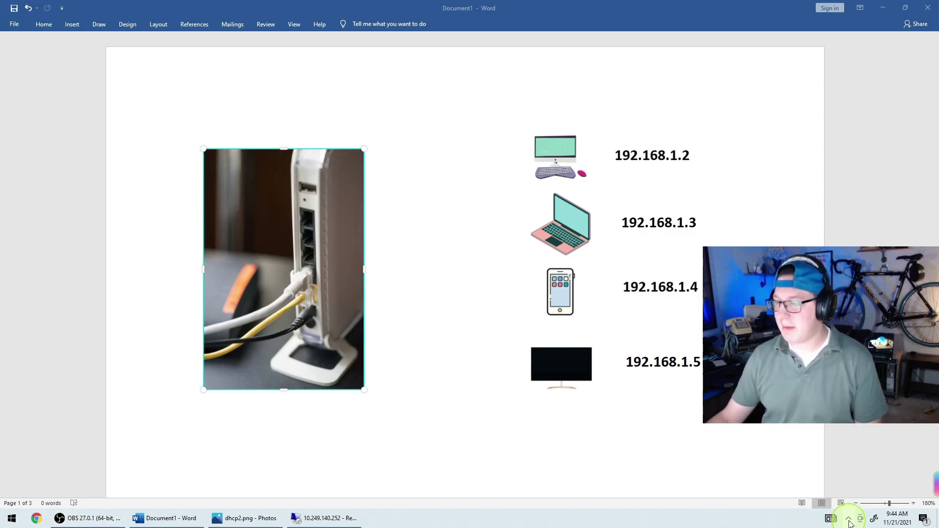
click(849, 521)
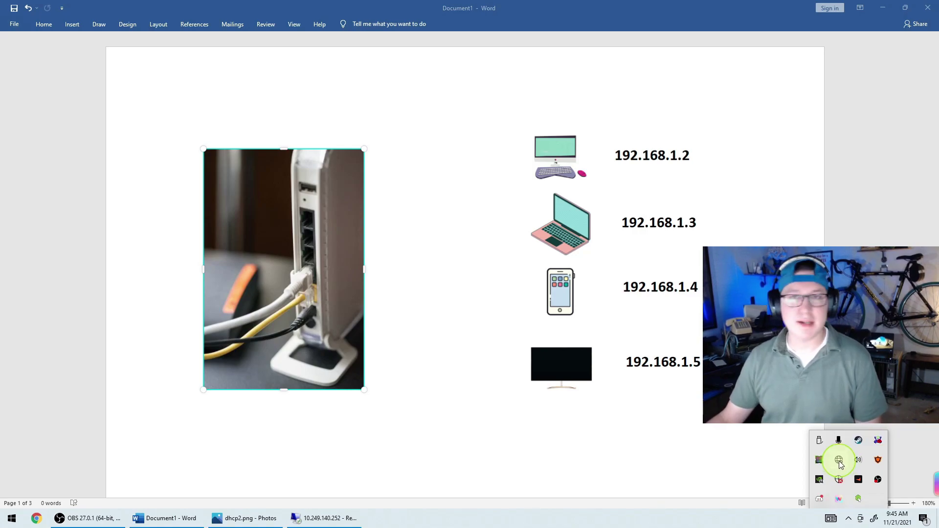
click(838, 460)
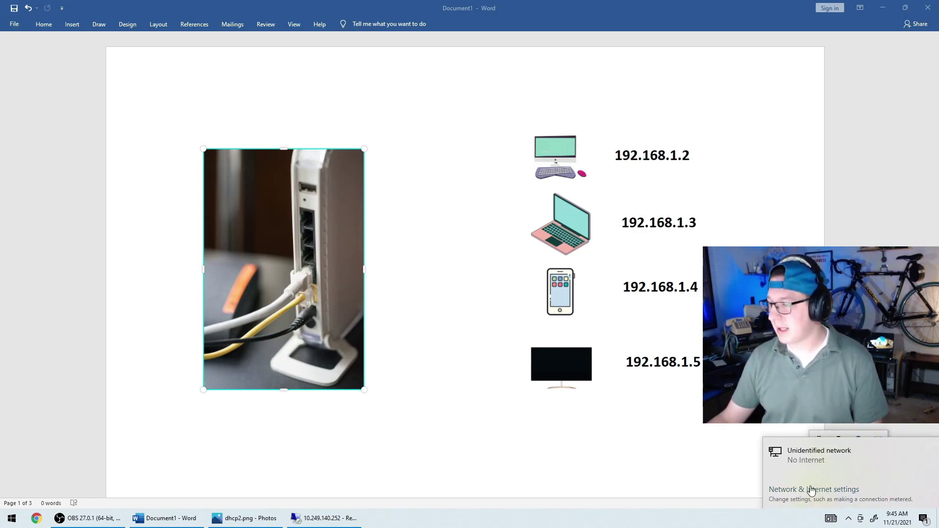
click(811, 491)
click(61, 134)
click(855, 107)
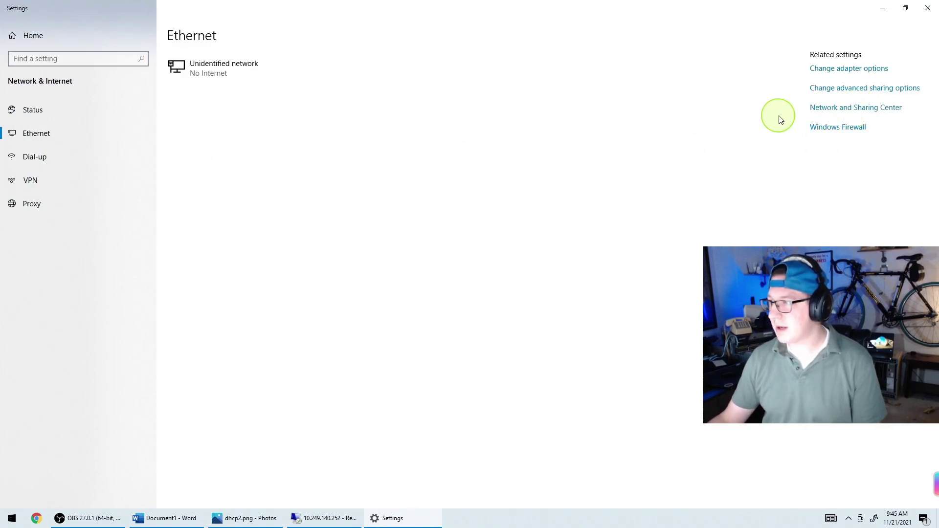
click(319, 82)
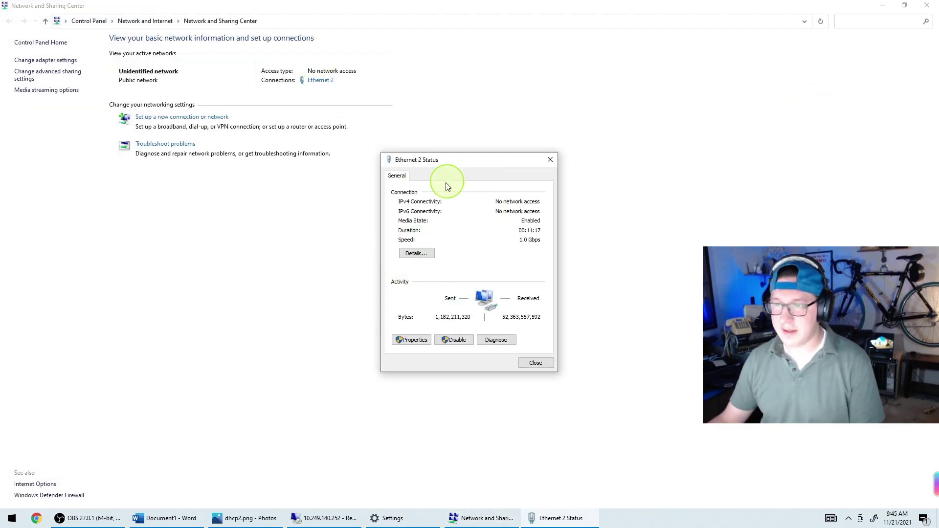
Step: Open the Internet Protocol Version 4 properties of the Ethernet 2 connection
click(412, 341)
click(446, 272)
double_click(427, 273)
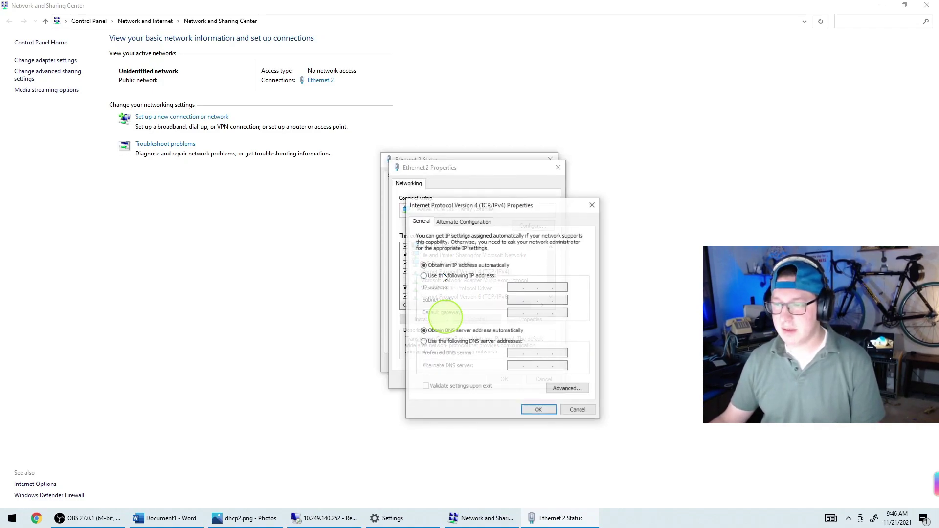
drag(495, 211, 327, 127)
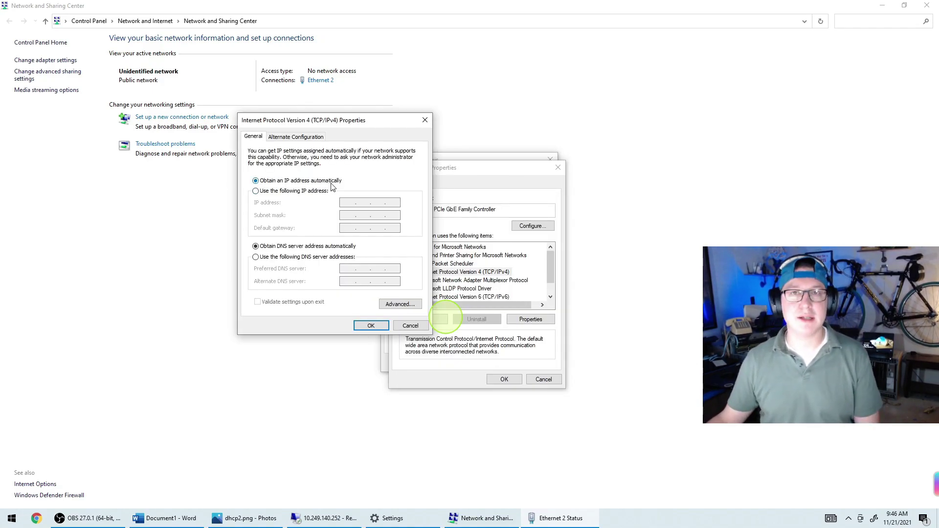
Step: Set static IP 10.249.140.52, mask 255.255.255.0 and gateway 10.249.140.254
click(255, 191)
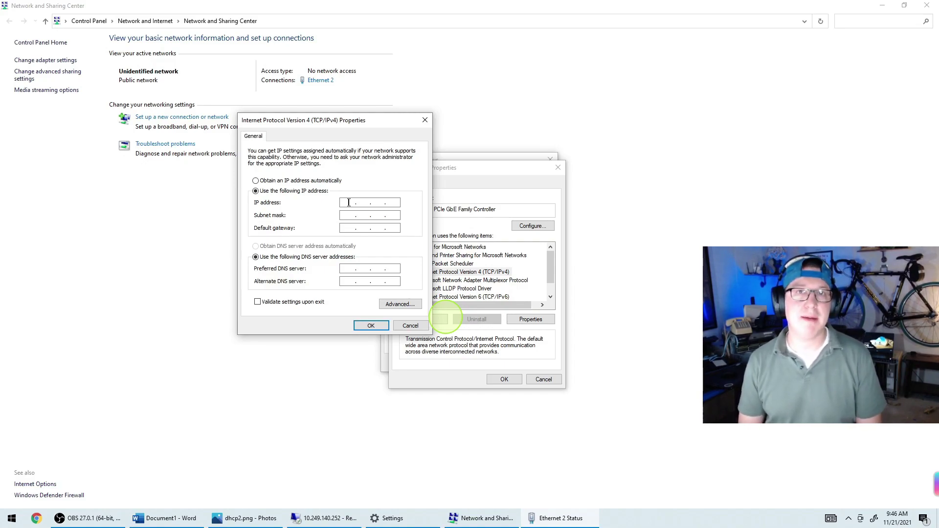
click(348, 203)
text(10.249.140.5)
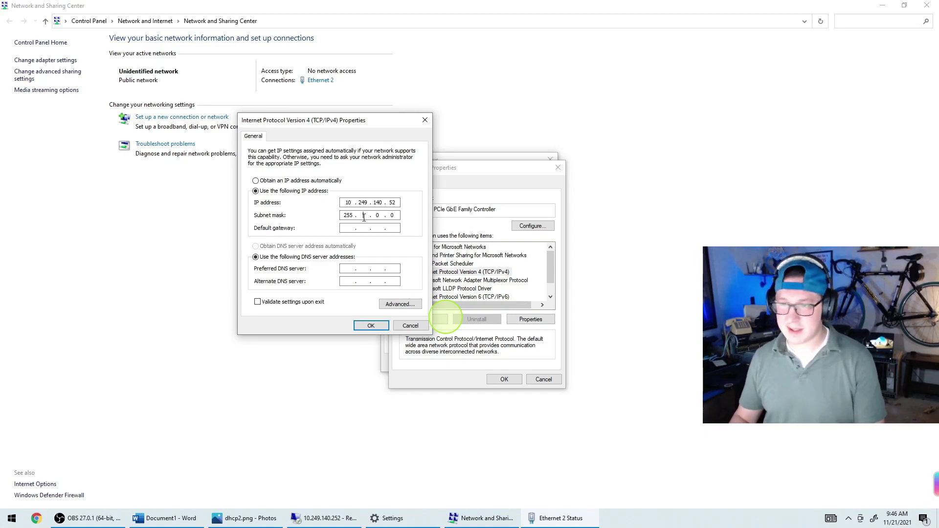
text(255)
click(399, 228)
text(10.249.140.254)
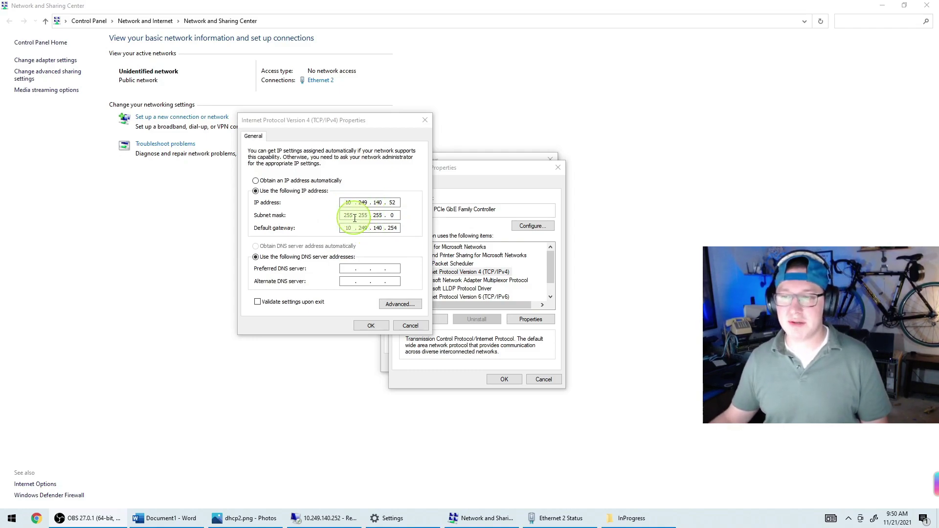
Step: Run ipconfig in a new Command Prompt and compare its mask and gateway with the IPv4 settings
key(super+r)
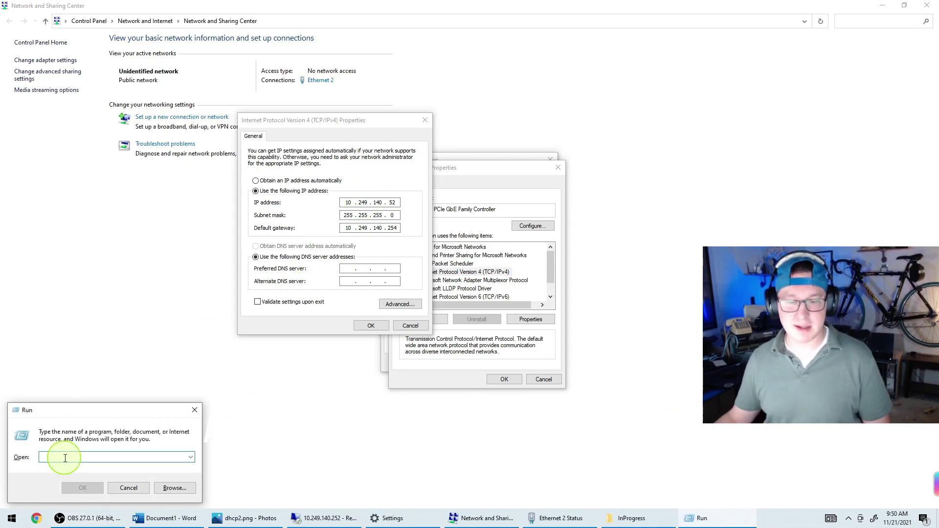
text(cmd)
key(Return)
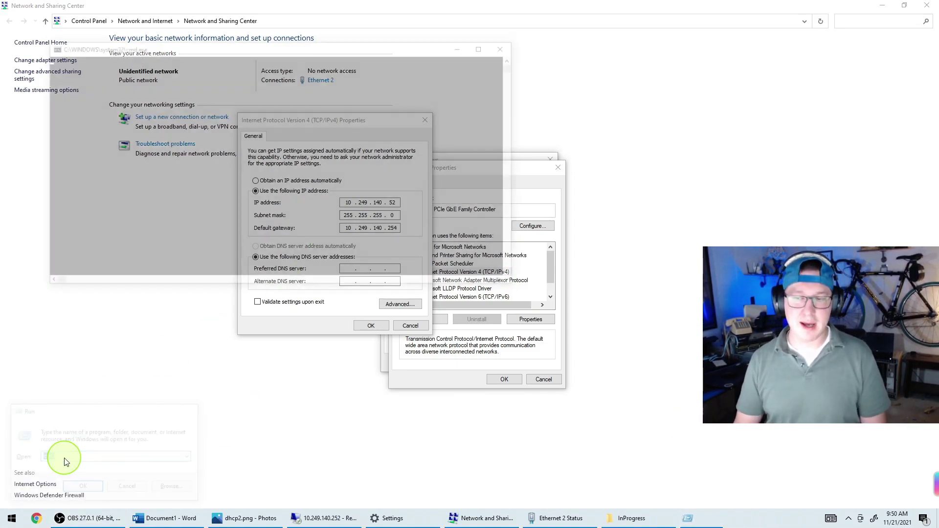
click(154, 148)
text(ip)
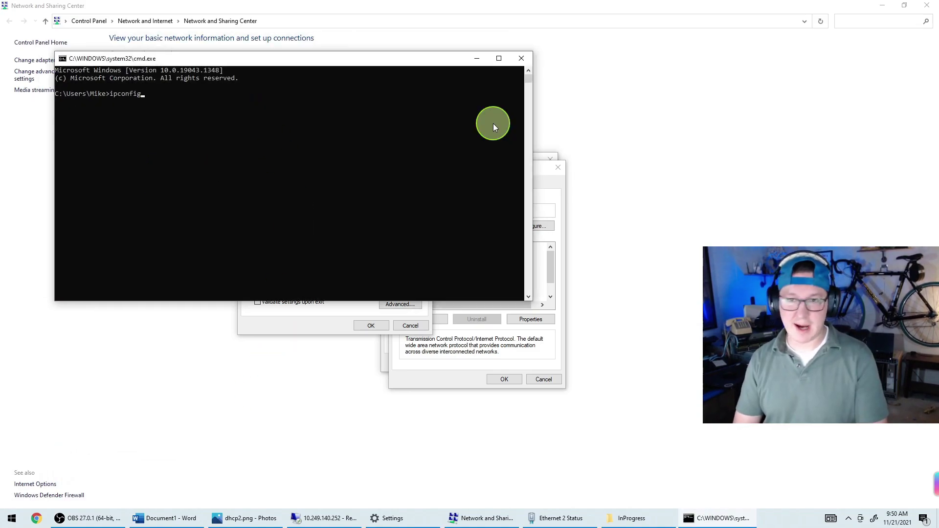
text(config)
key(Return)
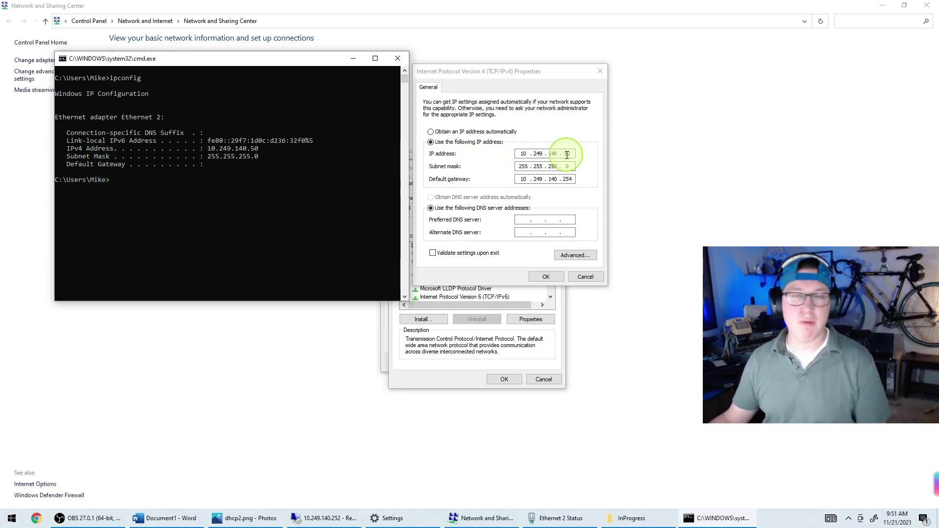
drag(261, 156, 211, 156)
click(263, 158)
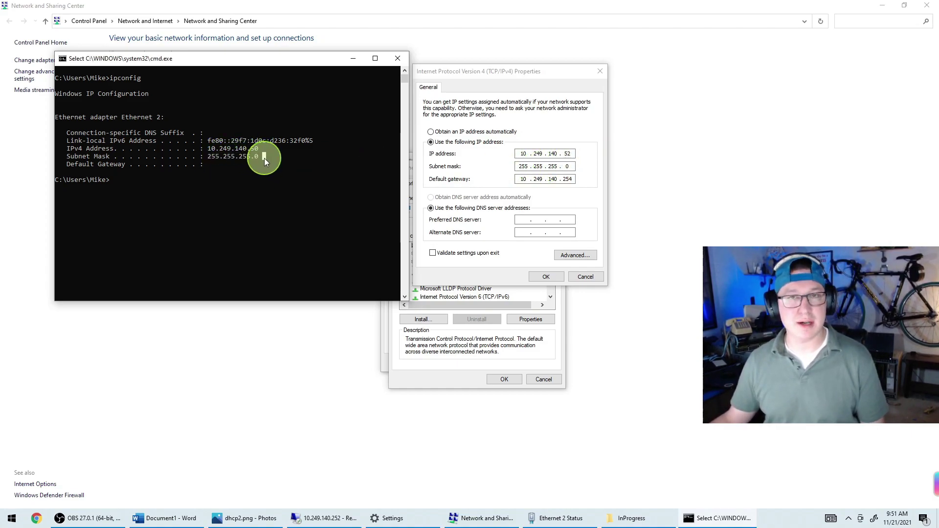
click(523, 179)
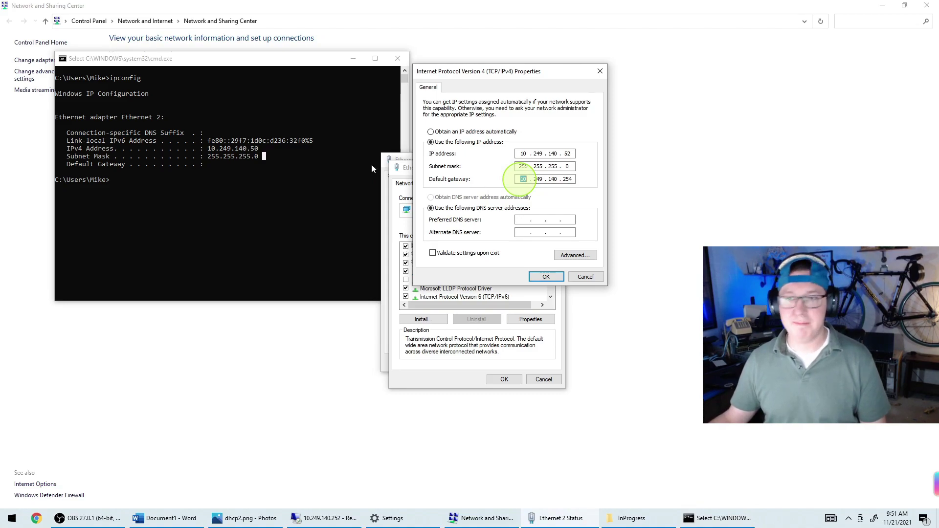
click(283, 170)
Step: Run ipconfig /all and review the DHCP lease 10.249.140.50 from server 10.249.140.252
text(ipconf)
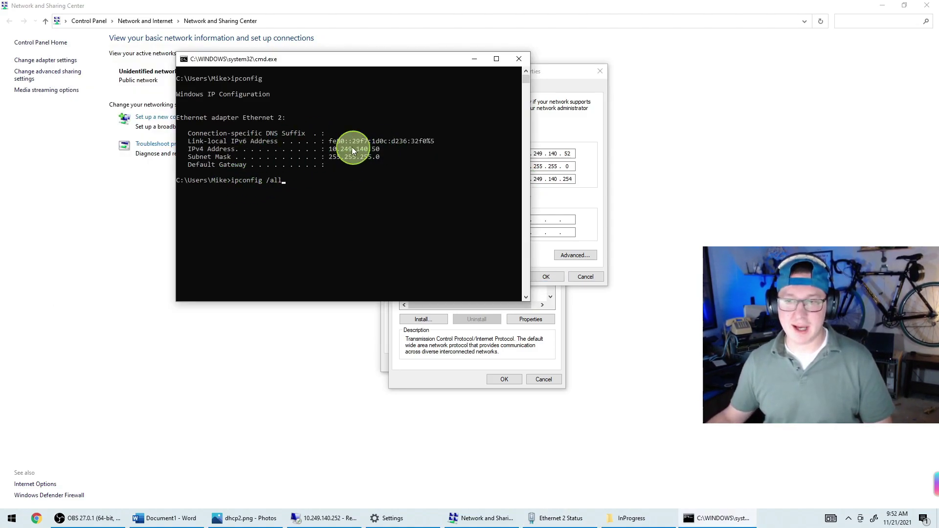
text(ig /all)
key(Return)
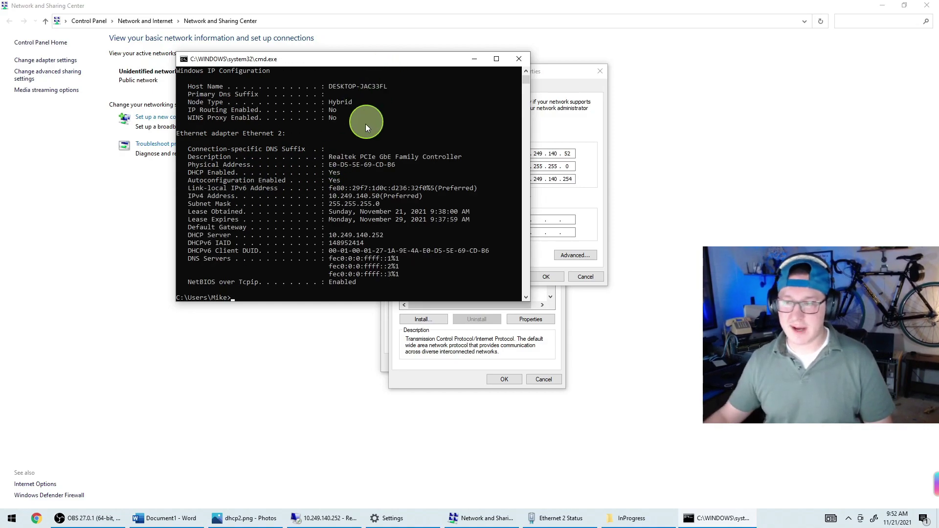
scroll(351, 151, up, 6)
scroll(324, 162, down, 5)
scroll(356, 197, up, 1)
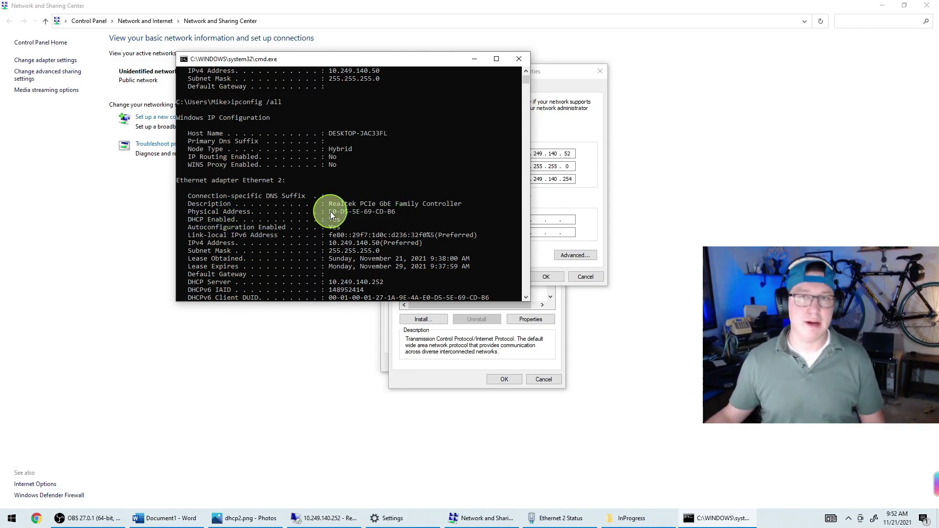
scroll(372, 222, down, 1)
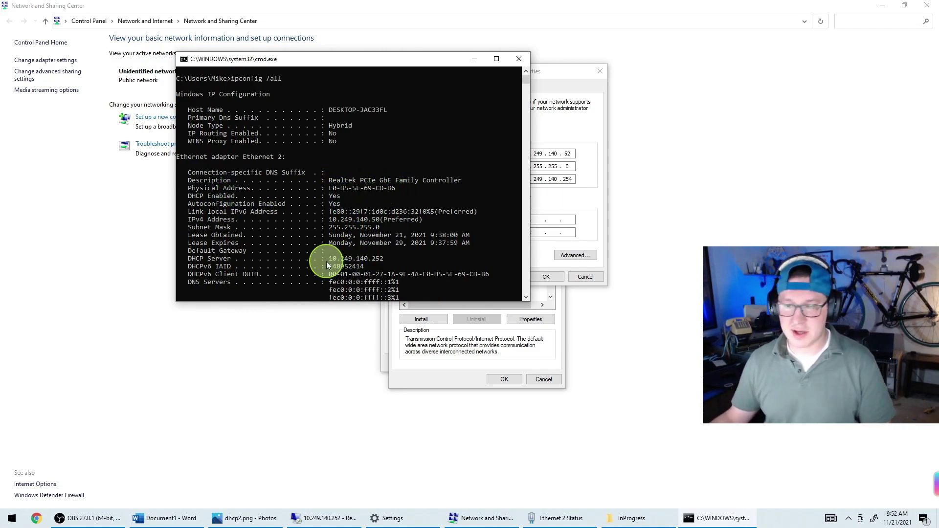
scroll(341, 272, down, 1)
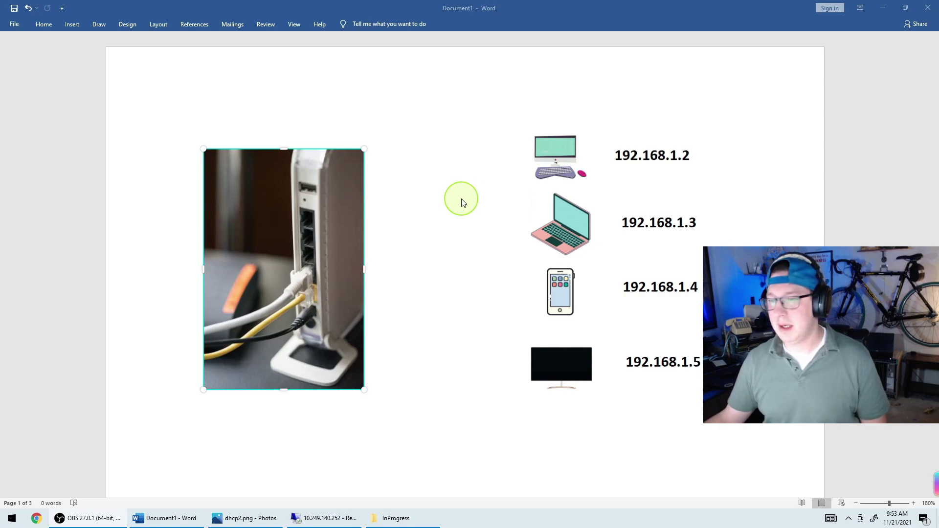
Step: Circle the router and desktop in red, with arrows to the router and 192.168.1.2
drag(331, 160, 304, 166)
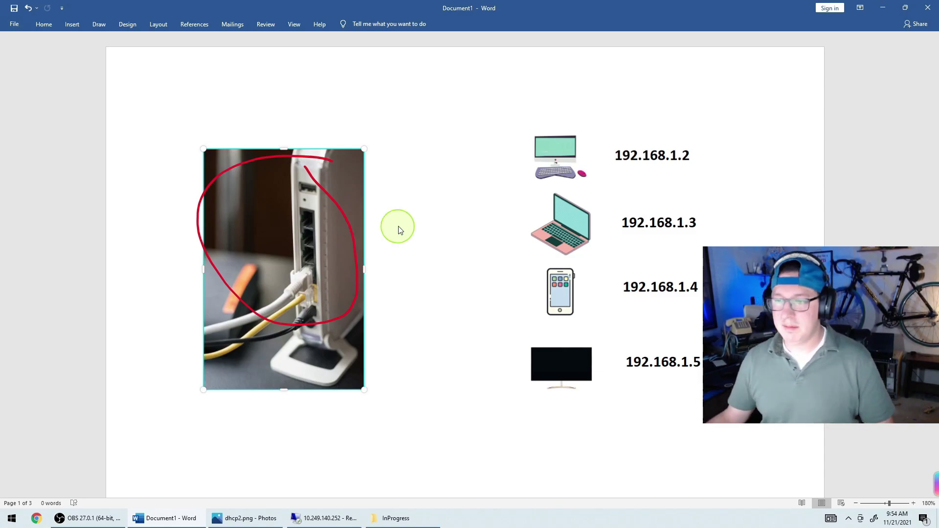
mouse_move(586, 130)
mouse_down()
mouse_move(530, 134)
mouse_move(569, 124)
mouse_up()
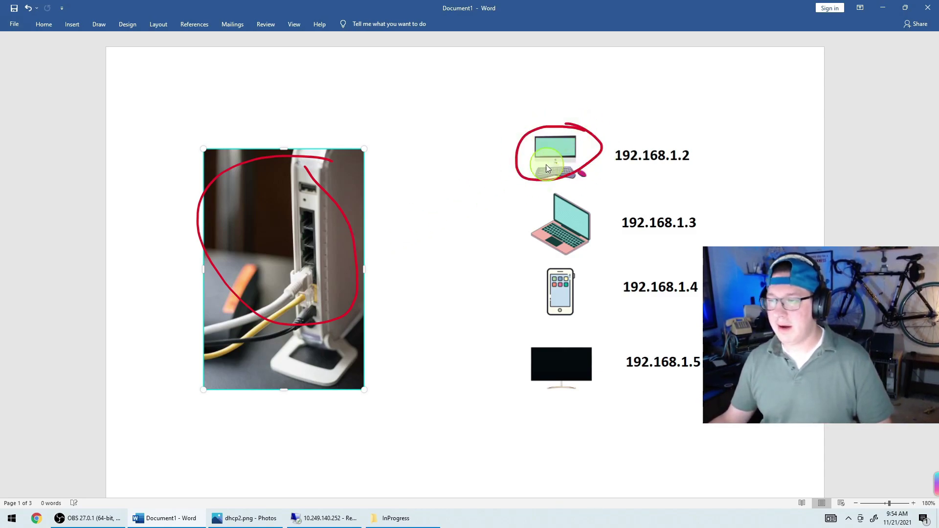
mouse_move(515, 163)
mouse_down()
mouse_move(430, 210)
mouse_move(425, 222)
mouse_up()
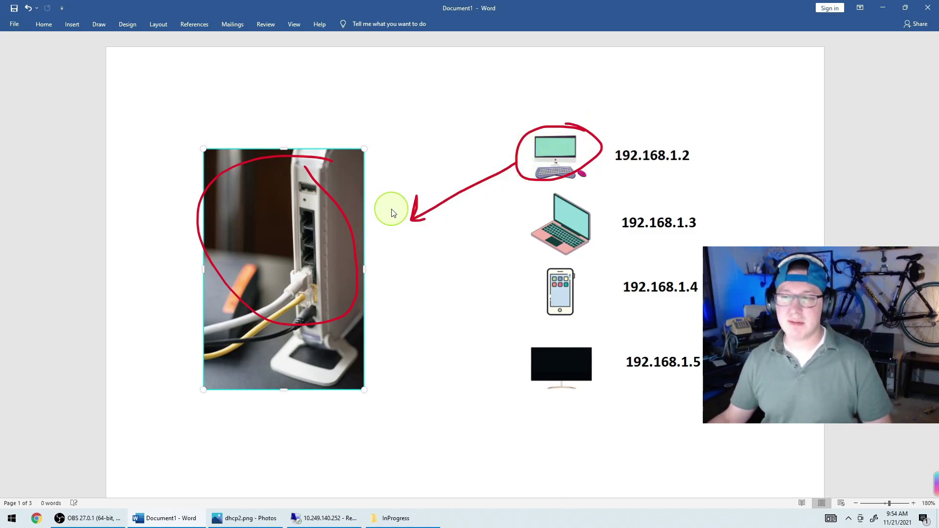
mouse_move(370, 192)
mouse_down()
mouse_move(415, 147)
mouse_move(643, 138)
mouse_up()
drag(681, 161, 693, 160)
Step: Circle the laptop in red, arrow it to the router, and mark beside 192.168.1.3
drag(586, 204, 567, 197)
mouse_move(459, 235)
mouse_down()
mouse_move(464, 242)
mouse_move(427, 250)
mouse_up()
mouse_move(495, 226)
mouse_down()
mouse_move(383, 248)
mouse_move(416, 253)
mouse_up()
mouse_move(652, 200)
mouse_down()
mouse_move(698, 237)
mouse_move(686, 229)
mouse_up()
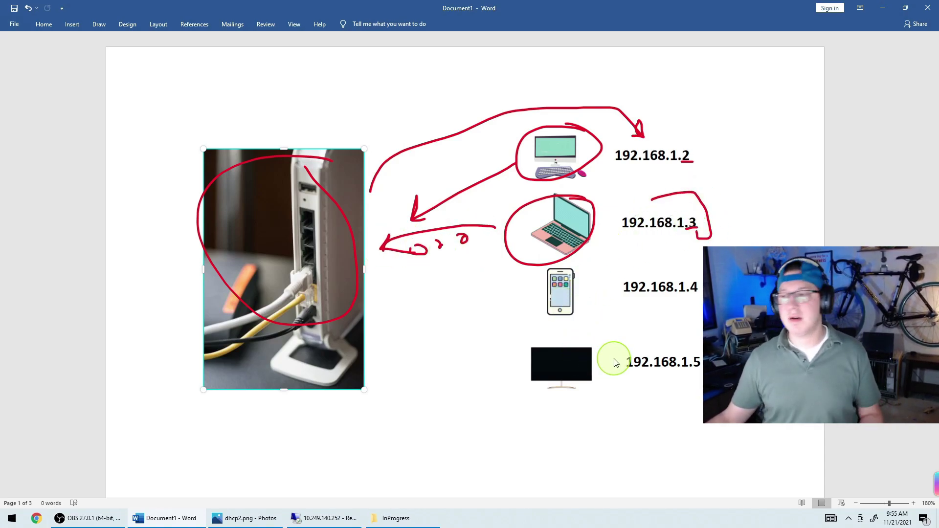
Step: Clear the old ink, draw a red X by the router, and underline 192.168.1.2 and 192.168.1.3
key(e)
mouse_move(409, 191)
mouse_down()
mouse_move(374, 214)
mouse_move(414, 233)
mouse_up()
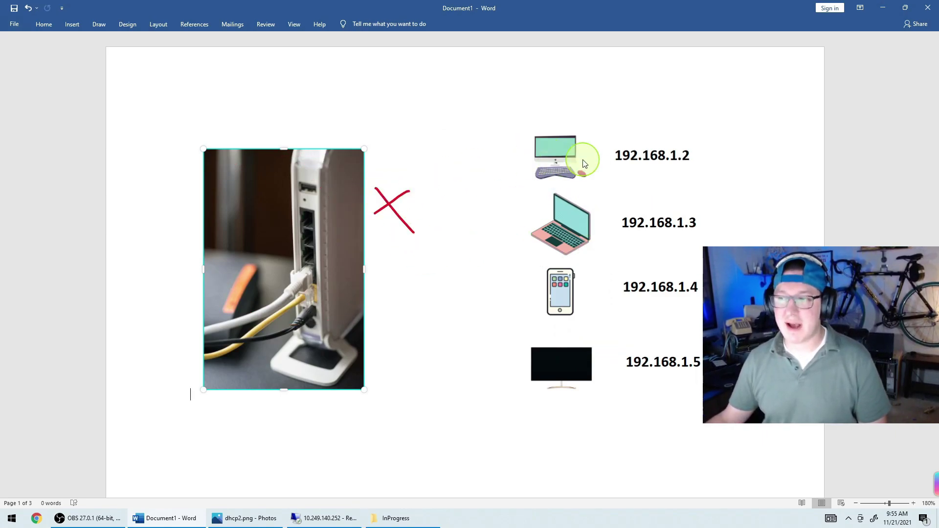
drag(617, 167, 697, 164)
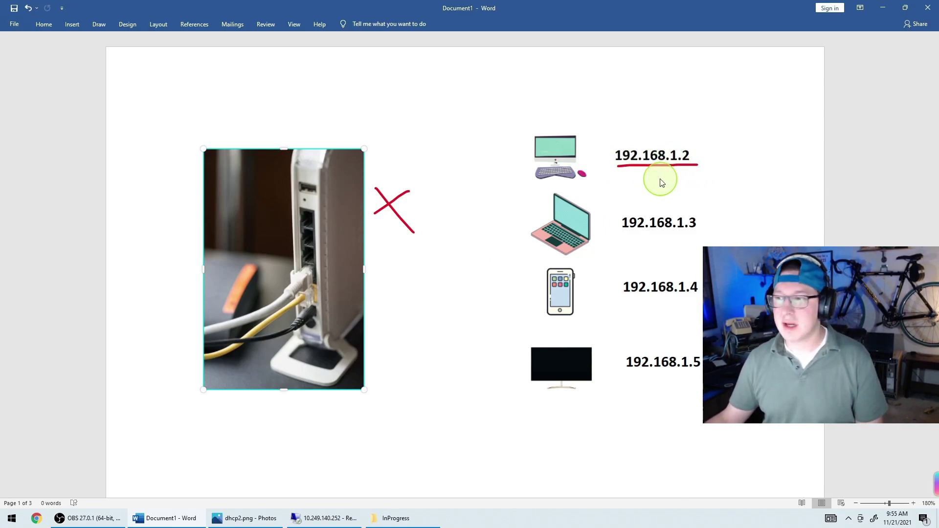
mouse_move(506, 238)
mouse_down()
mouse_move(512, 231)
mouse_move(487, 239)
mouse_up()
drag(462, 235, 473, 238)
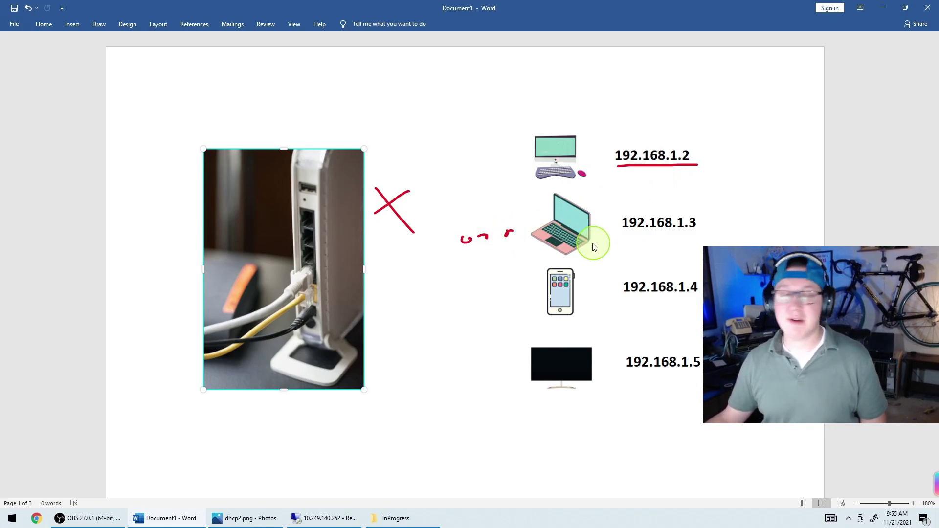
drag(622, 238, 699, 226)
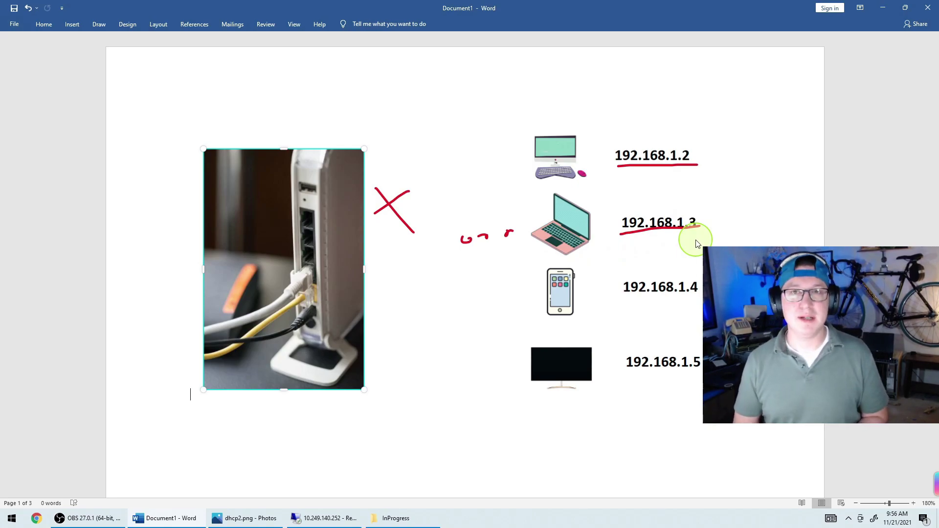
Step: Cross out the laptop, dash both addresses, circle the final 3, and circle the server in green
drag(594, 198, 538, 241)
drag(538, 194, 589, 243)
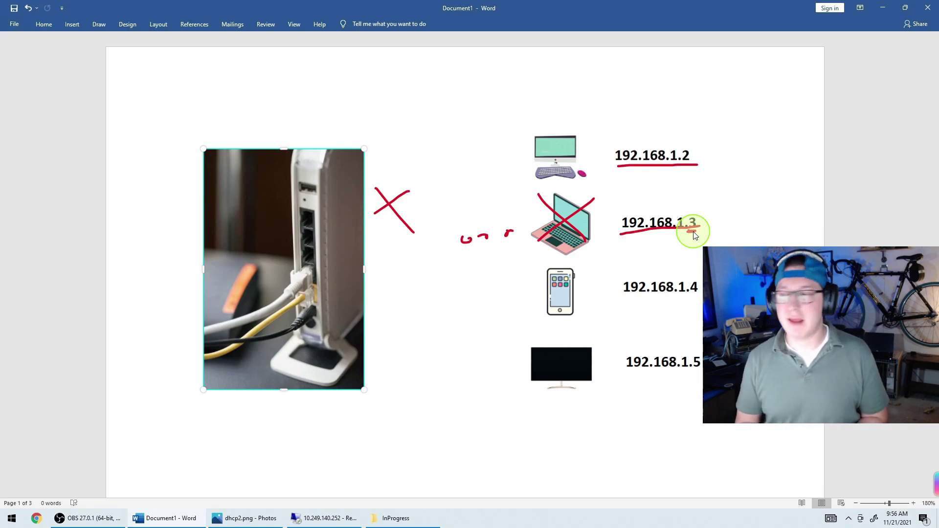
drag(700, 156, 715, 155)
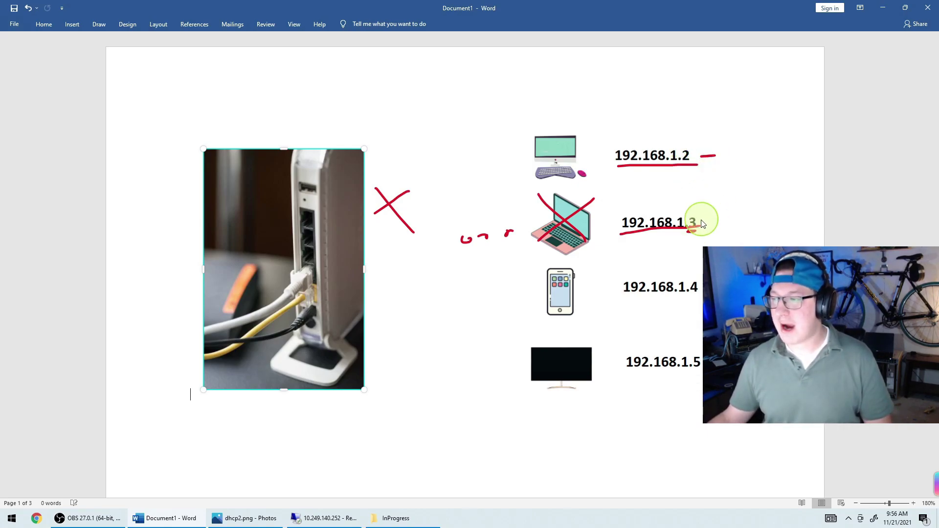
drag(699, 221, 712, 221)
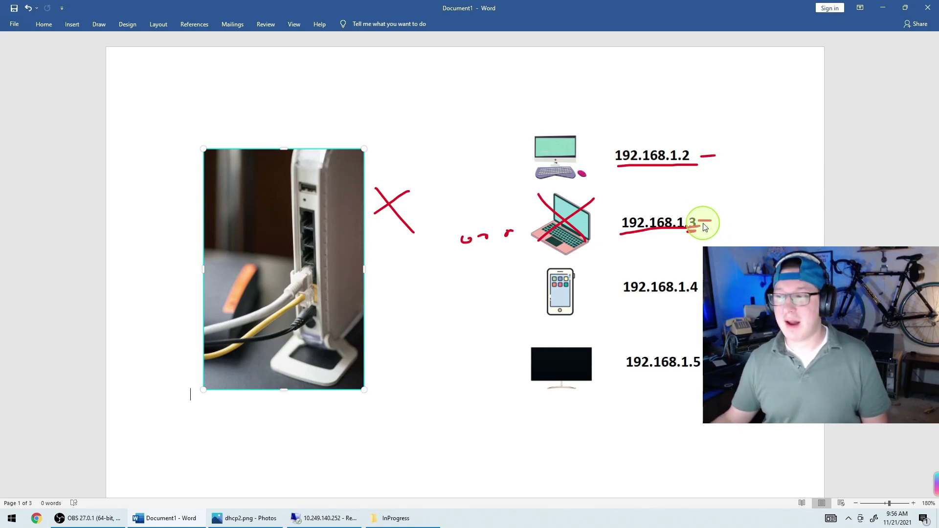
drag(683, 222, 691, 229)
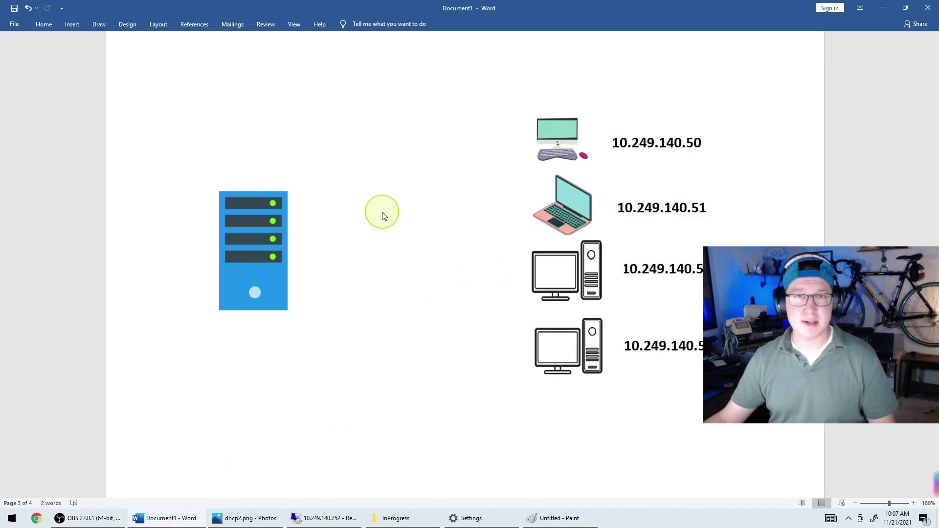
mouse_move(327, 222)
mouse_down()
mouse_move(156, 254)
mouse_move(321, 195)
mouse_up()
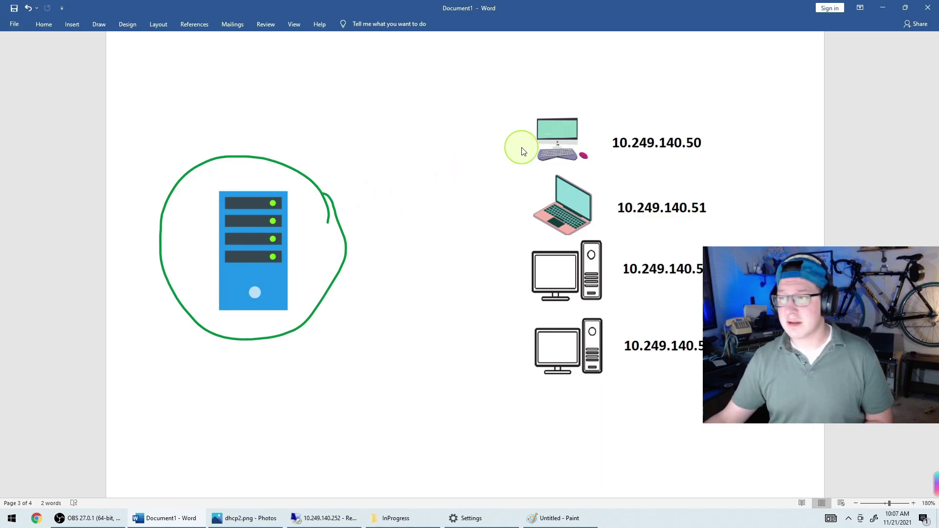
Step: Underline the first computer in green and draw arrows linking it, the server and 10.249.140.50
drag(526, 169, 596, 166)
mouse_move(521, 146)
mouse_down()
mouse_move(374, 198)
mouse_move(404, 206)
mouse_up()
mouse_move(343, 175)
mouse_down()
mouse_move(478, 126)
mouse_move(507, 138)
mouse_move(716, 143)
mouse_move(691, 155)
mouse_up()
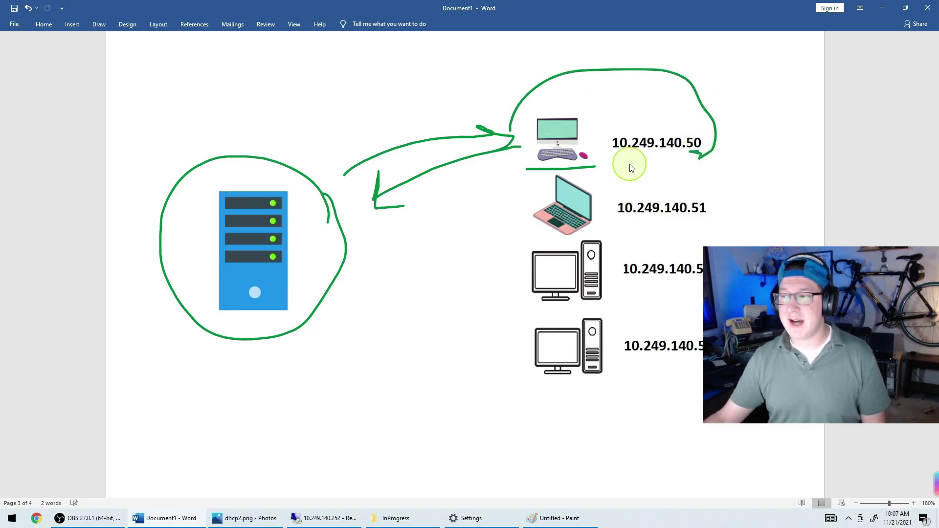
Step: Bracket the laptop, underline the remaining 10.249.140 addresses in green, then search Windows for 'remote'
drag(525, 181, 525, 222)
drag(715, 214, 690, 215)
drag(697, 280, 715, 280)
drag(704, 362, 715, 358)
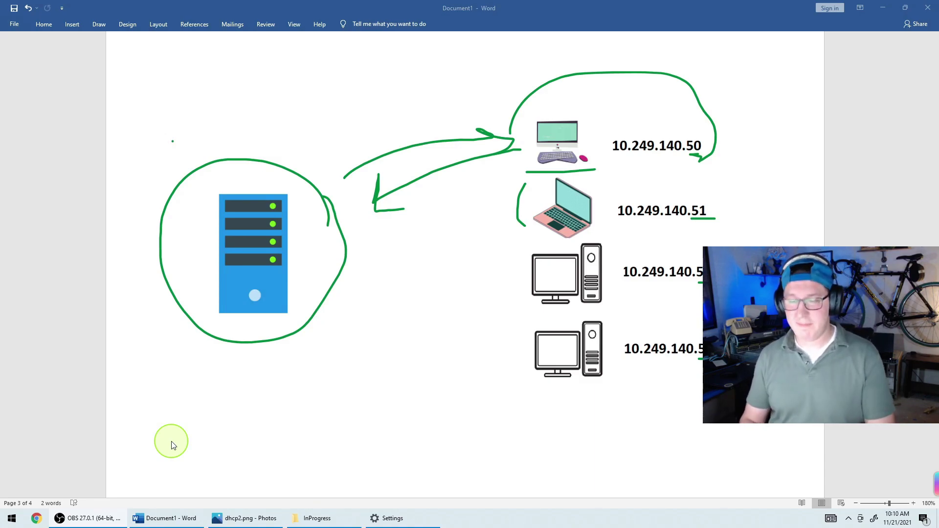
key(super)
text(remote)
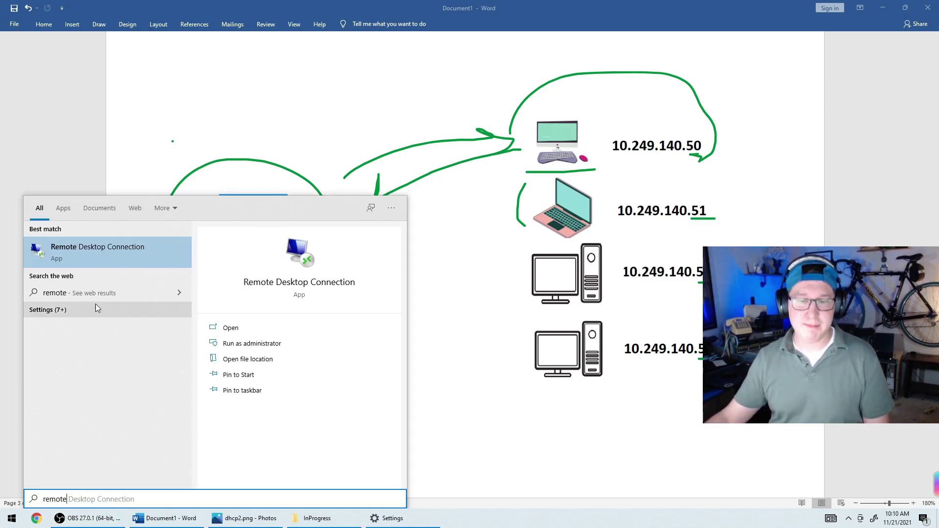
Step: Launch Remote Desktop Connection and replace the computer address with 'dc-01'
click(107, 250)
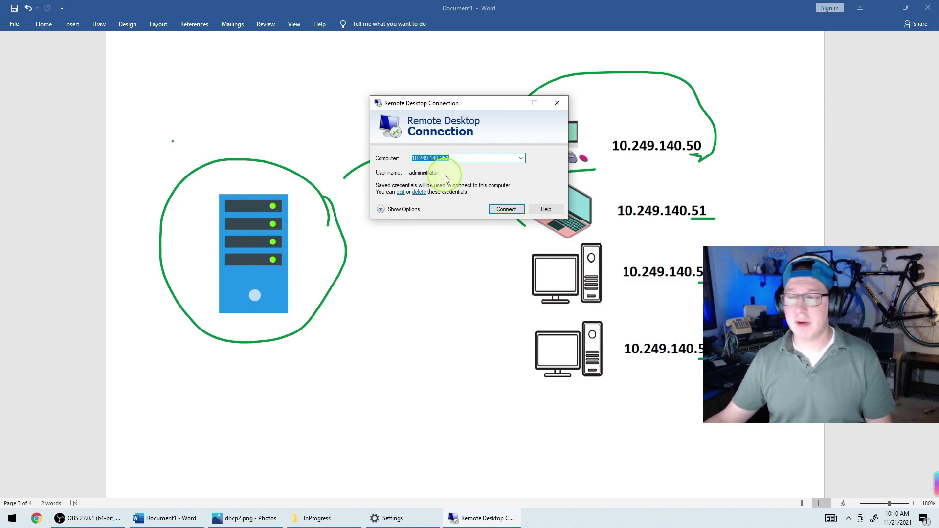
drag(455, 158, 397, 158)
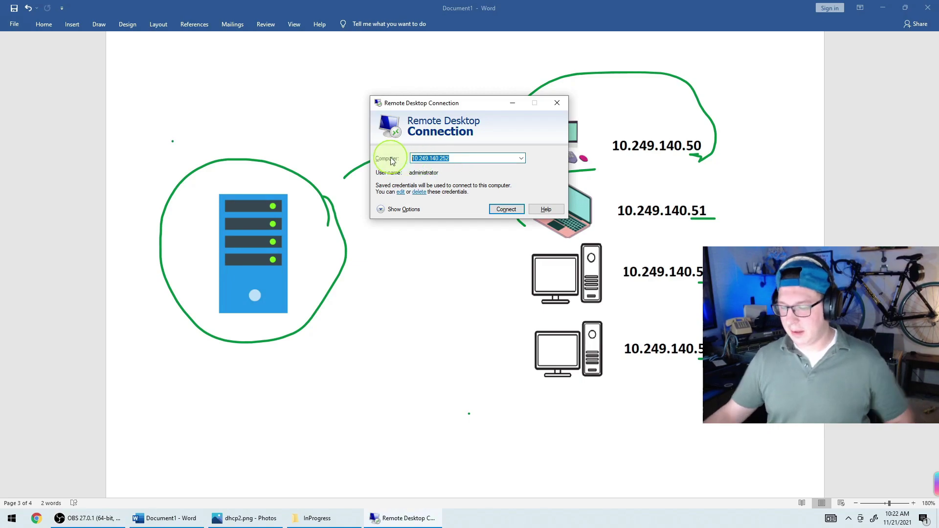
key(Delete)
text(dhcp01)
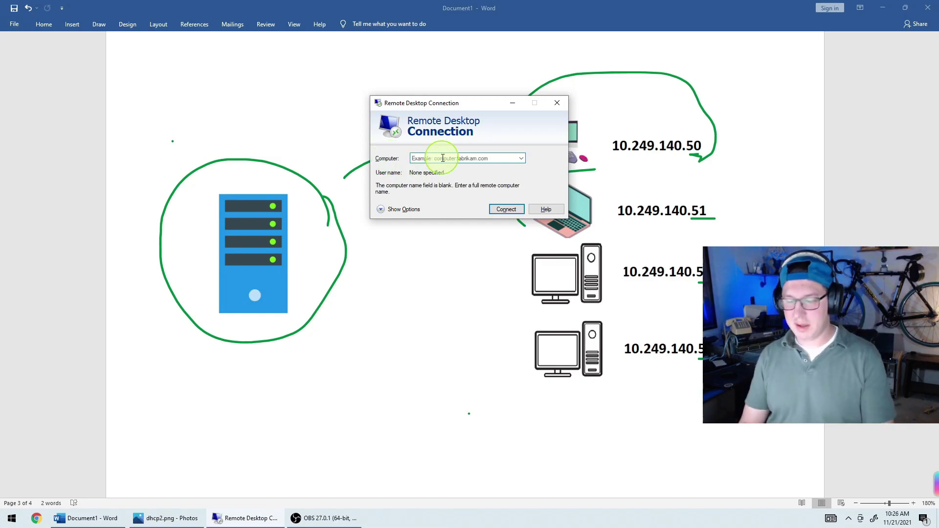
text(dc-01)
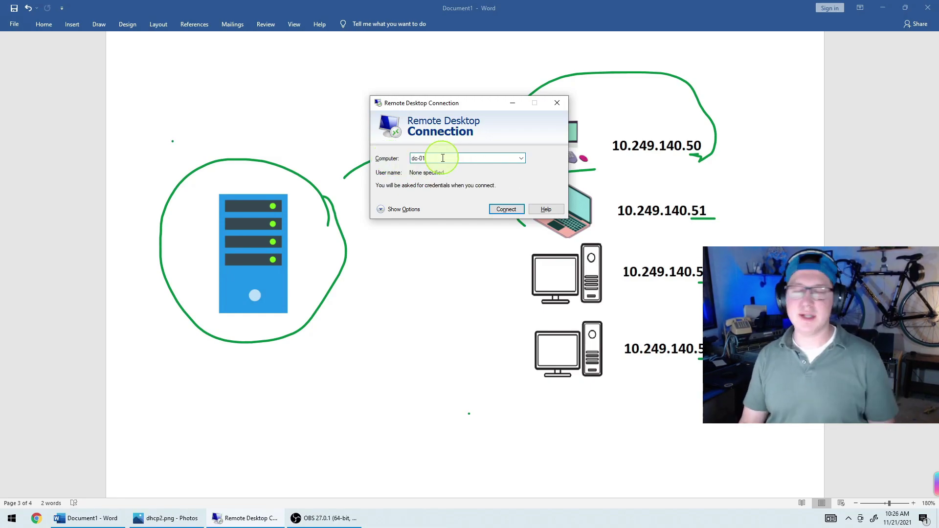
Step: Connect to 10.249.140.252 from the computer list, accepting the certificate warning
click(521, 158)
click(421, 167)
click(505, 210)
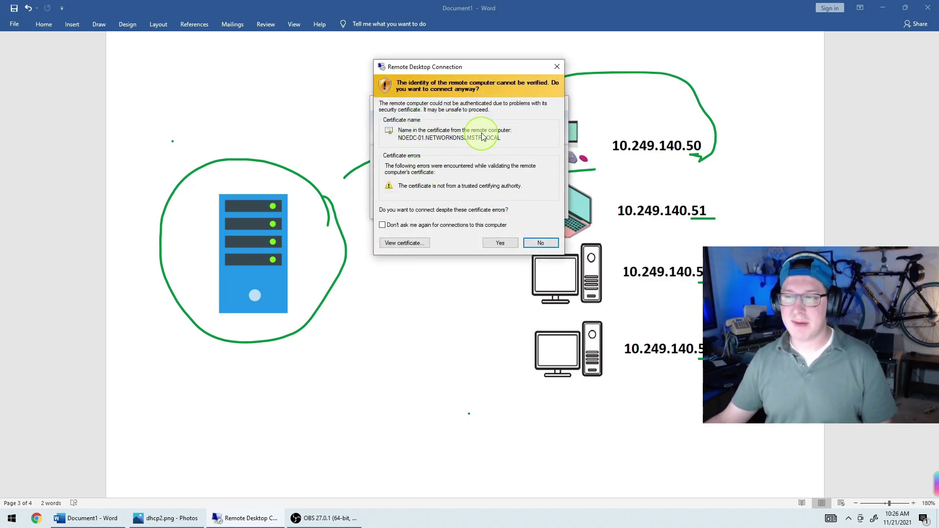
click(499, 243)
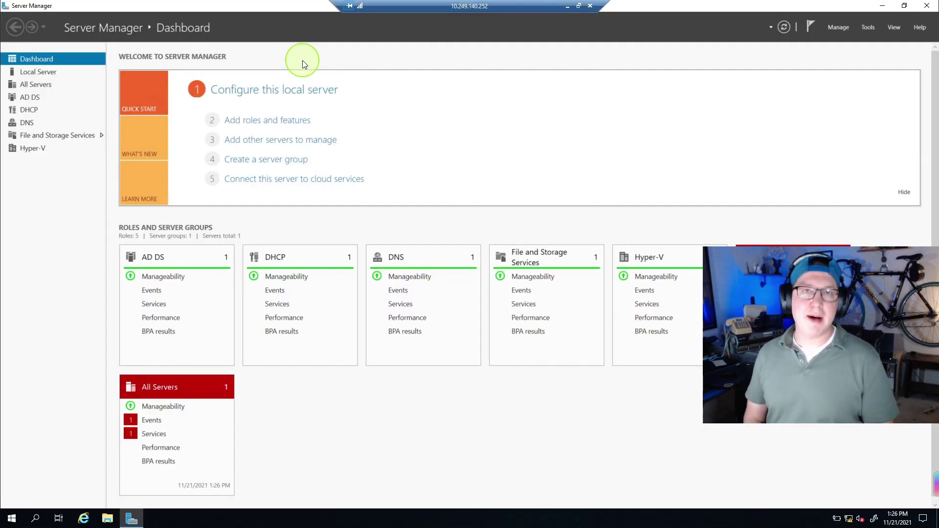
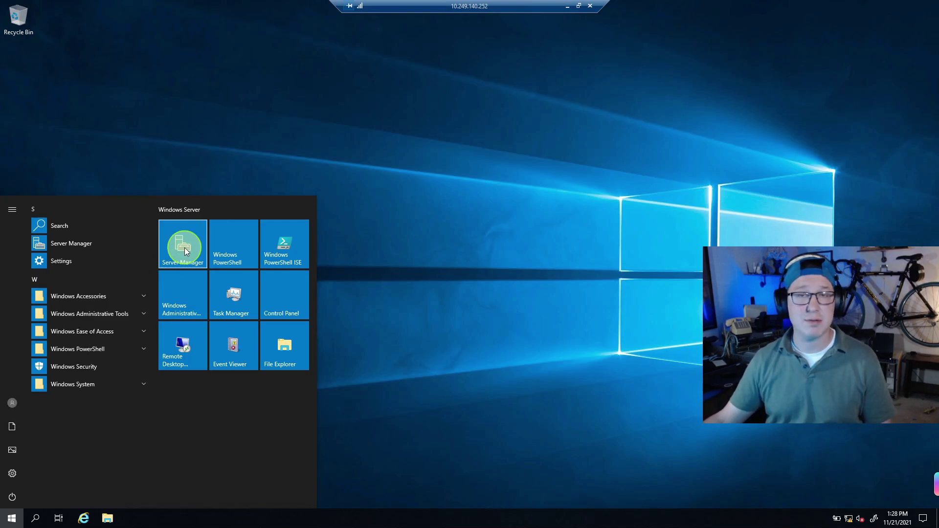
Step: Start Server Manager and launch the DHCP console for noedc-01 from its Tools menu
click(185, 251)
double_click(466, 98)
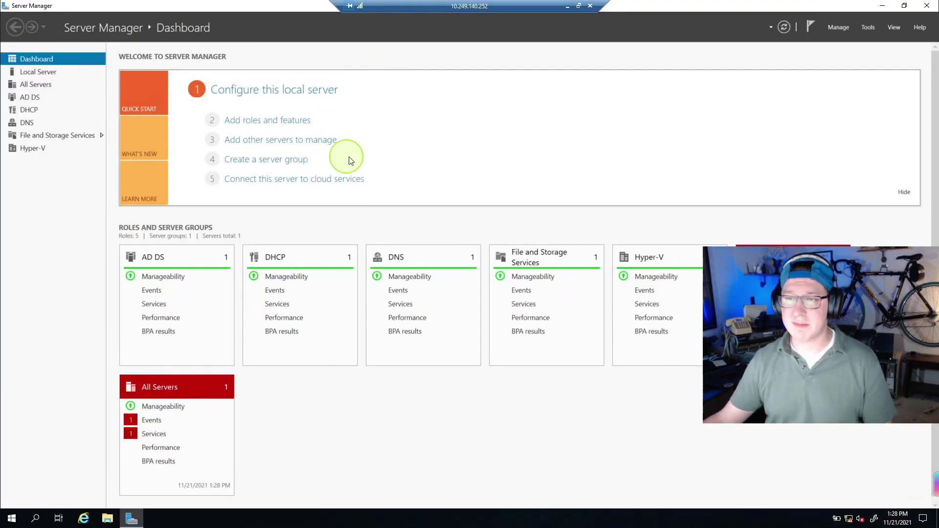
click(864, 28)
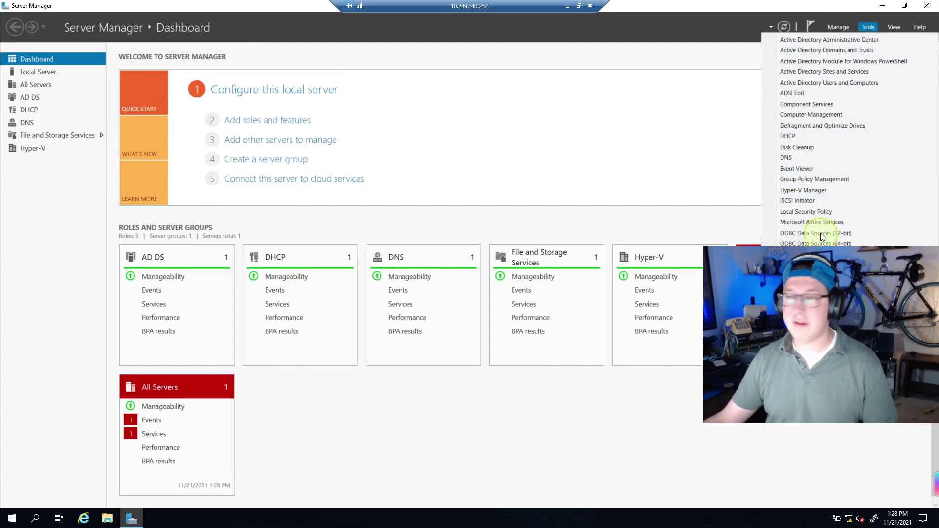
click(796, 136)
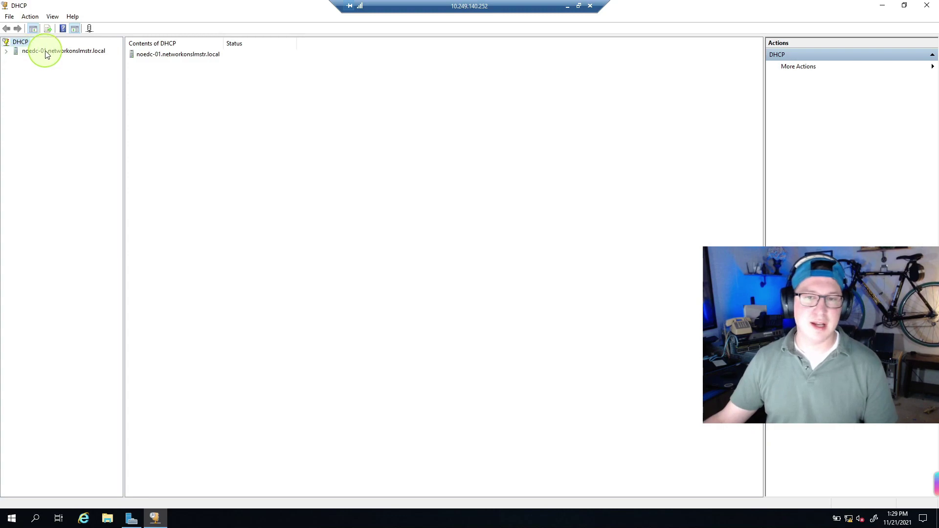
click(12, 518)
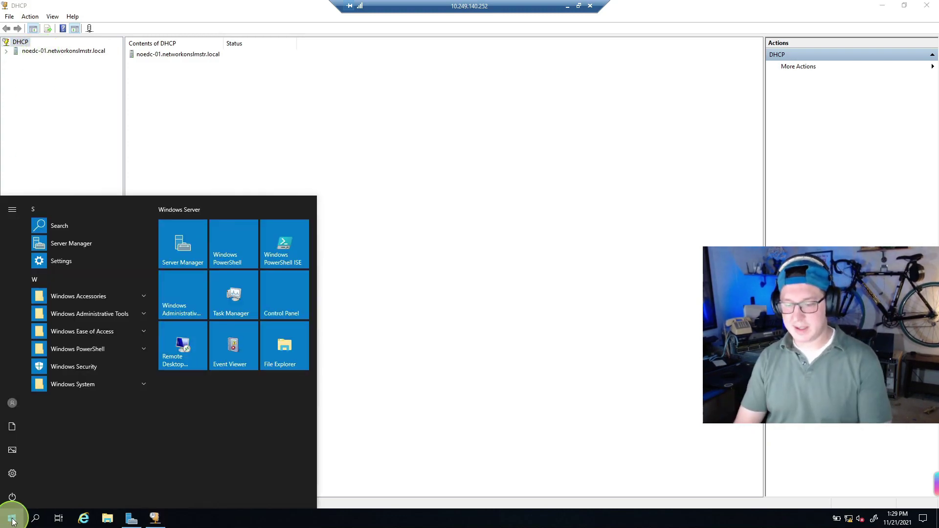
text(this)
right_click(95, 249)
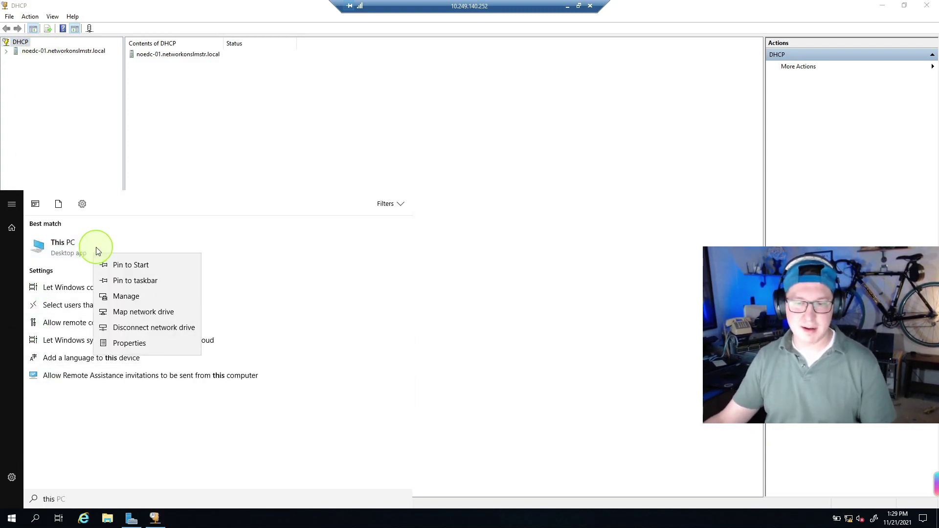
click(150, 348)
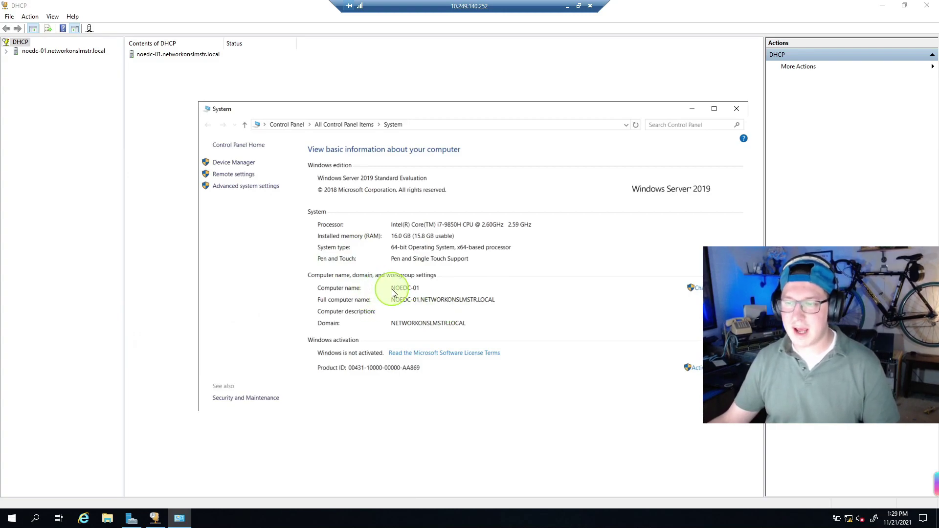
click(736, 109)
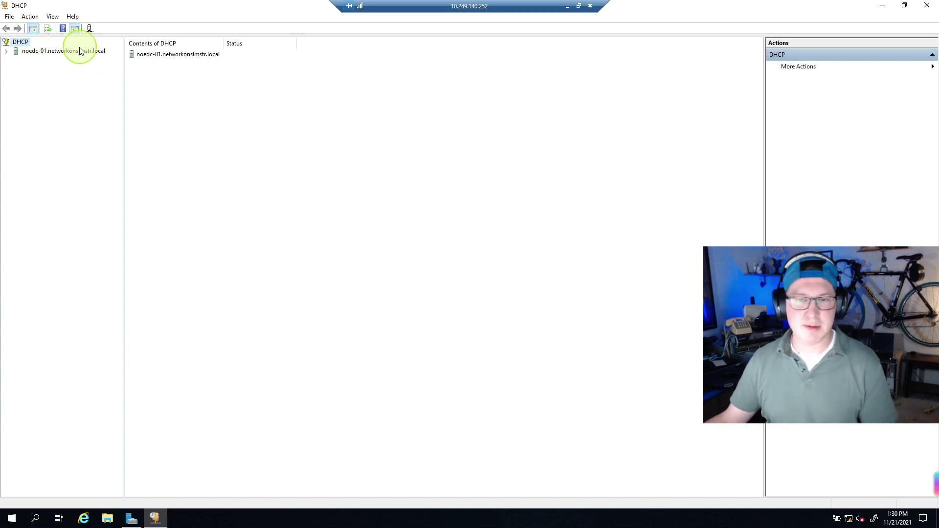
Step: Expand the server, IPv4 and Scope [10.249.140.0] NOE LAB to show the 10.249.140.50–10.249.140.150 pool
click(6, 51)
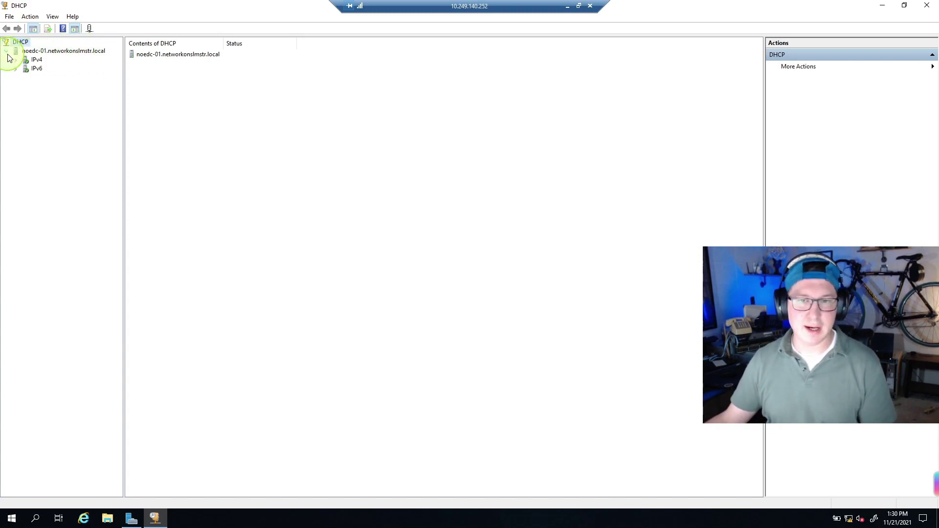
double_click(37, 61)
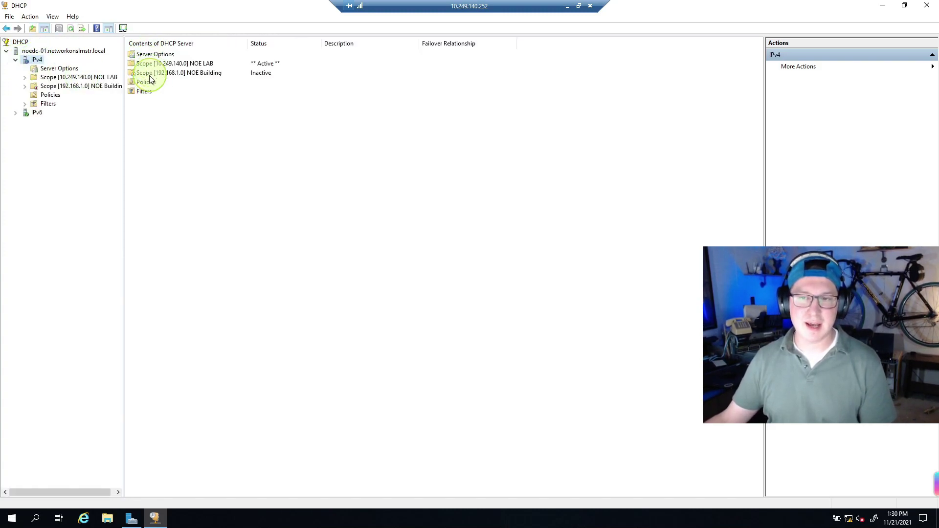
click(62, 71)
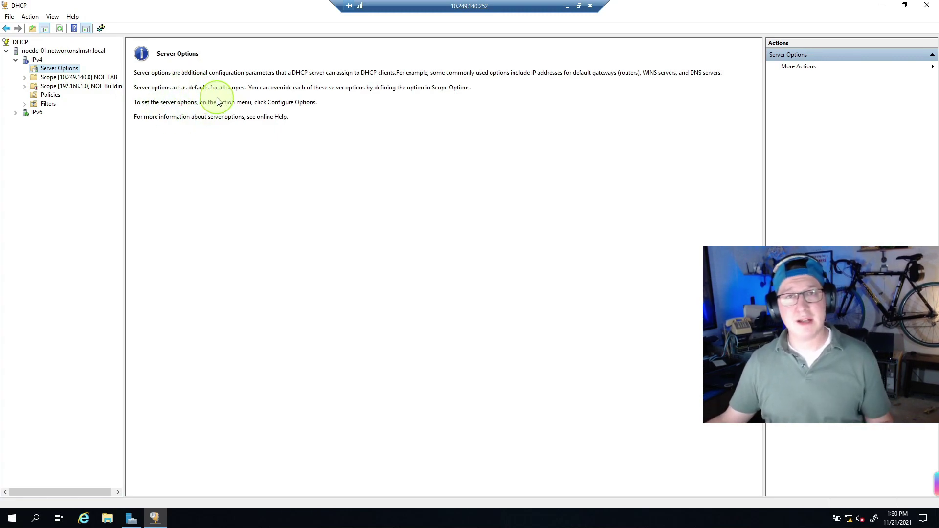
double_click(86, 78)
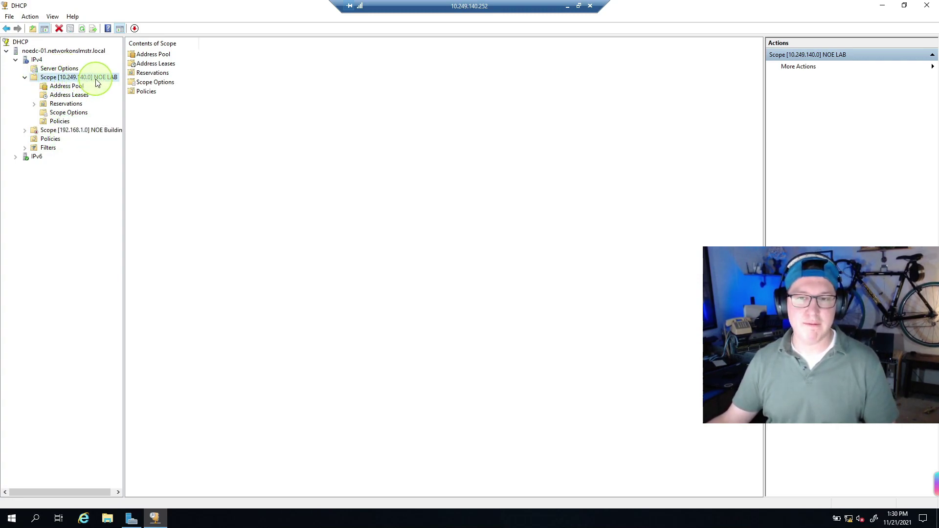
click(67, 86)
click(91, 78)
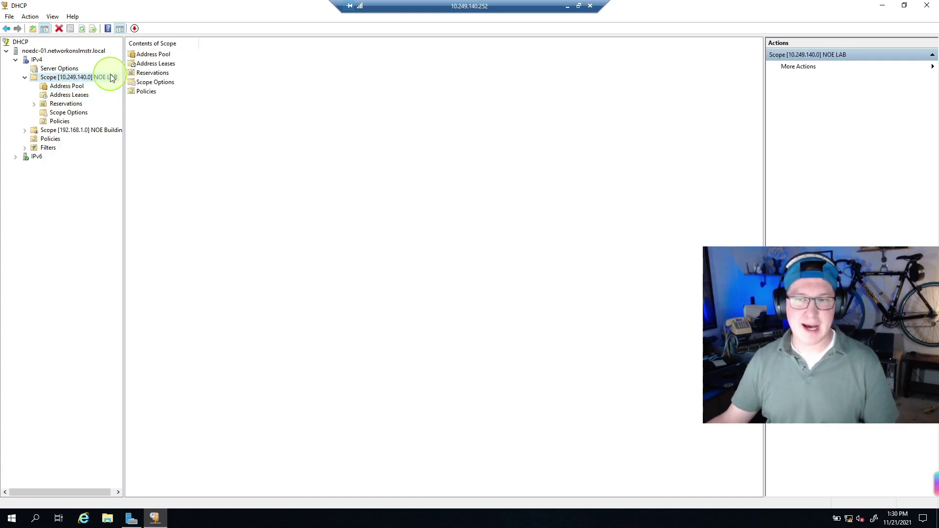
double_click(149, 56)
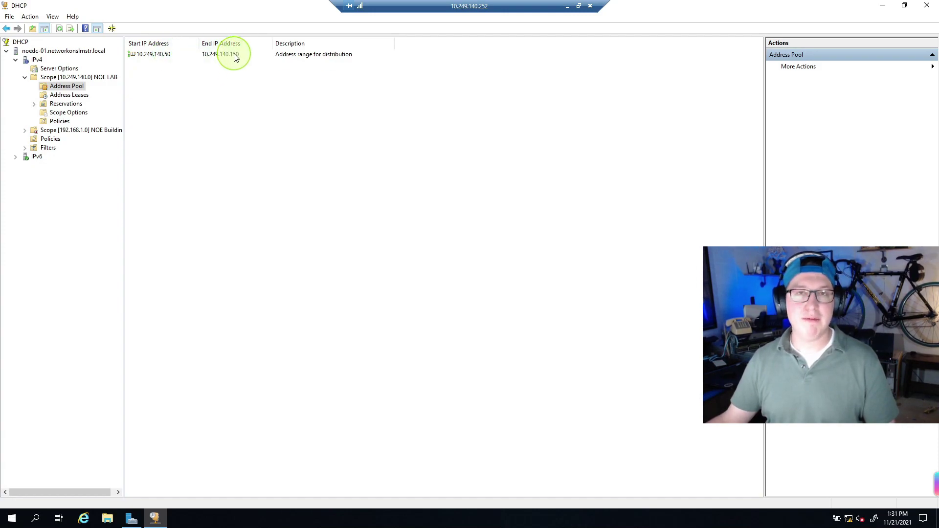
Step: List the NOE LAB address leases and widen the Unique ID column to read full IDs
click(64, 96)
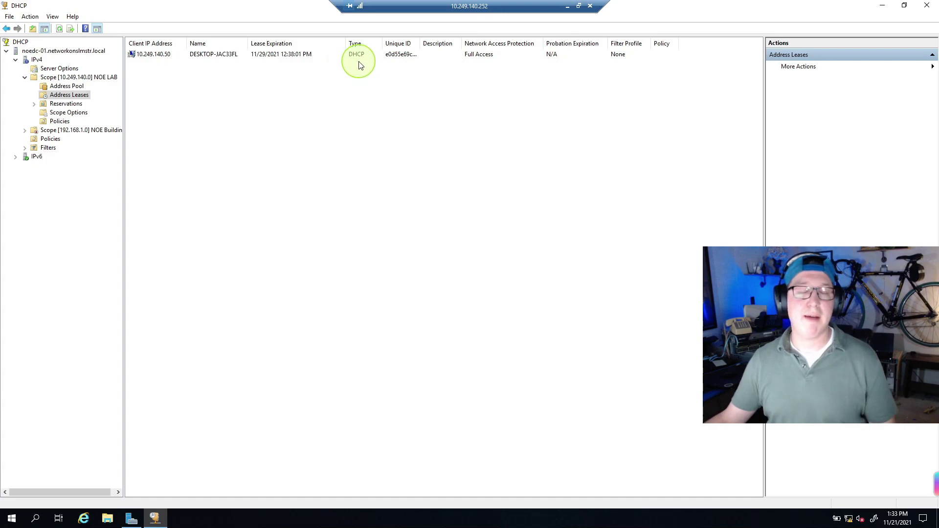
drag(420, 43, 446, 43)
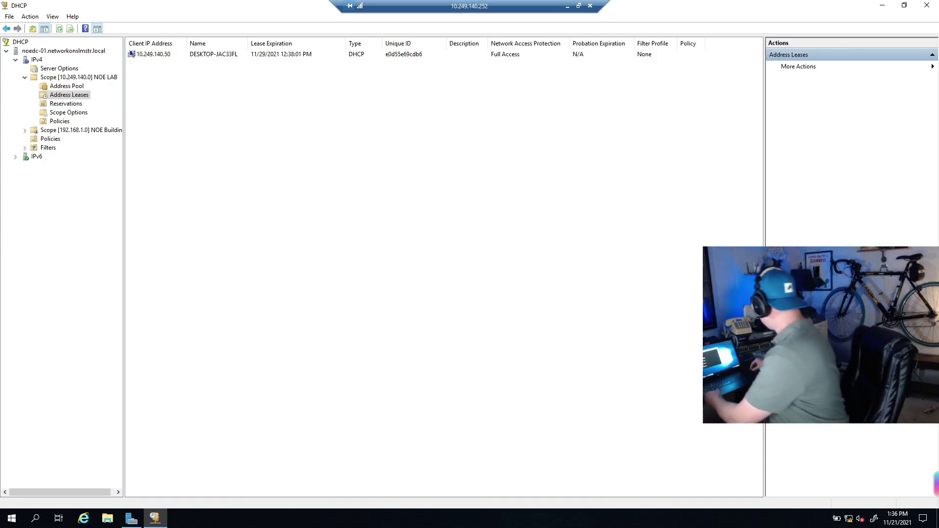
Step: Refresh the lease list, then delete the 10.249.140.51 lease for NOE8C3PP7Y
right_click(68, 98)
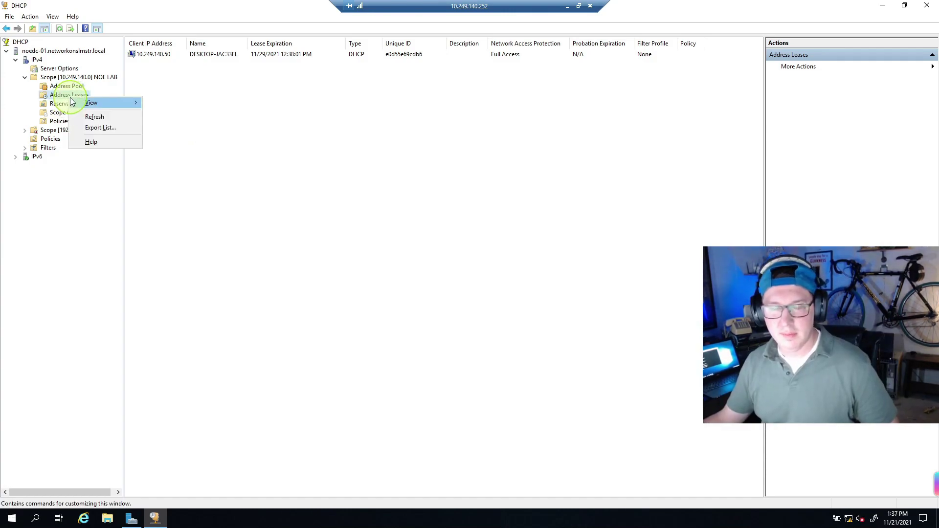
click(92, 117)
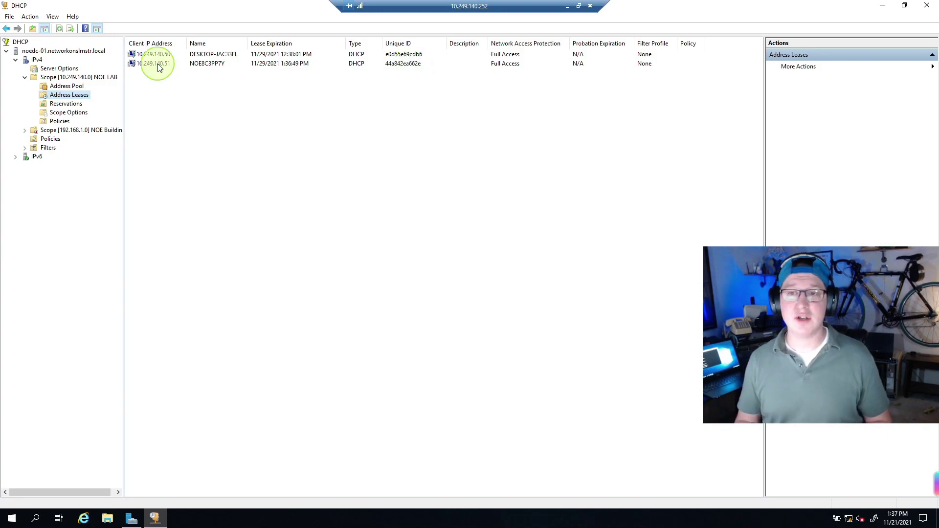
click(160, 68)
right_click(157, 63)
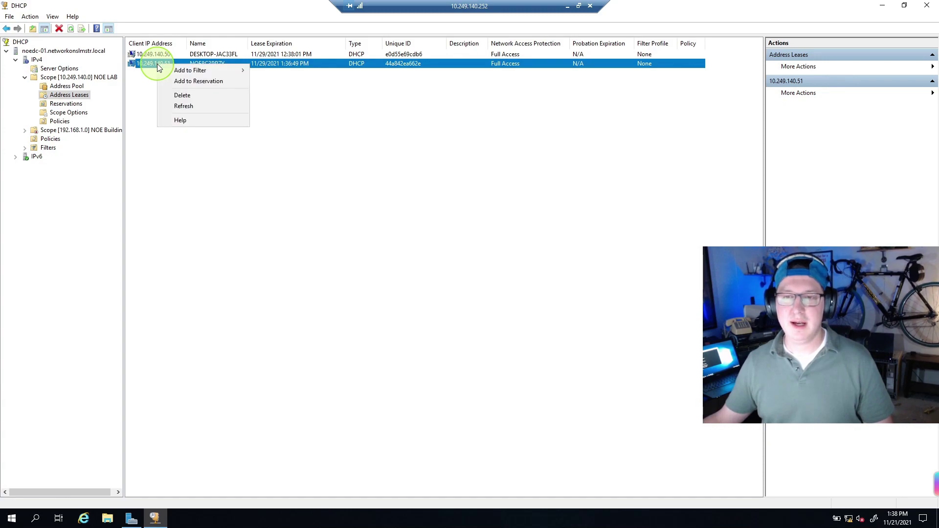
click(199, 95)
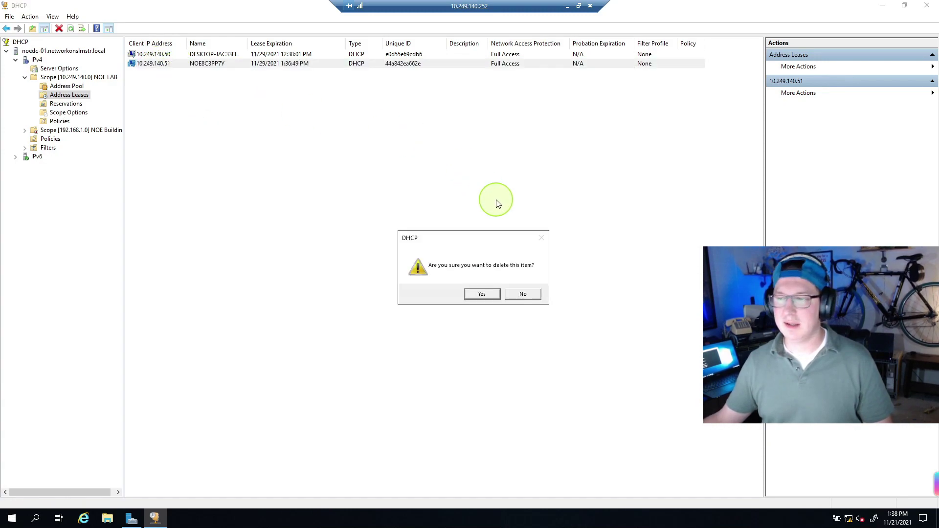
click(488, 294)
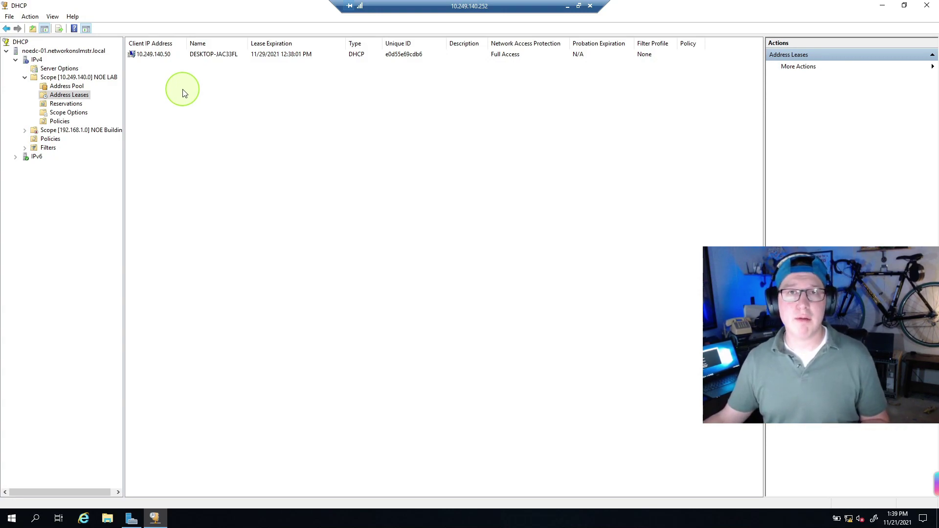
Step: Step through Address Pool and Address Leases to the NOE LAB scope's Reservations page
click(67, 86)
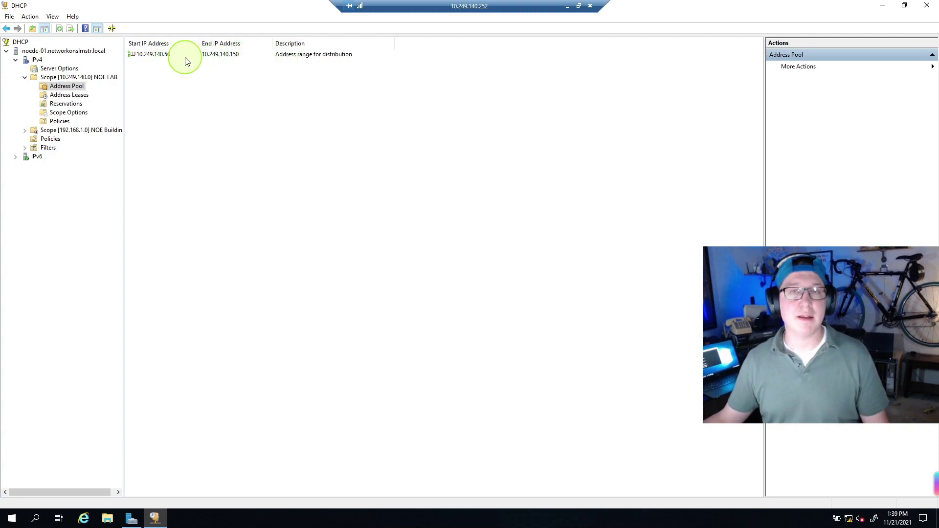
click(69, 95)
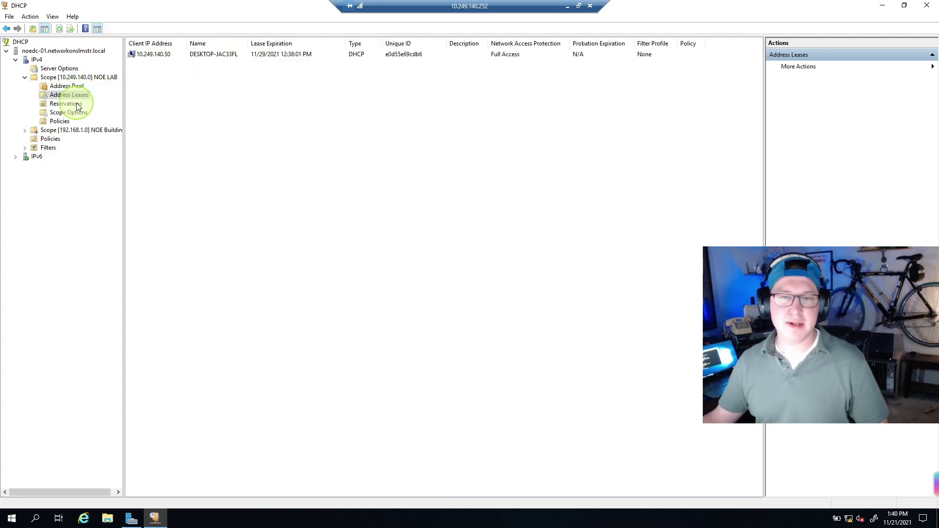
click(77, 105)
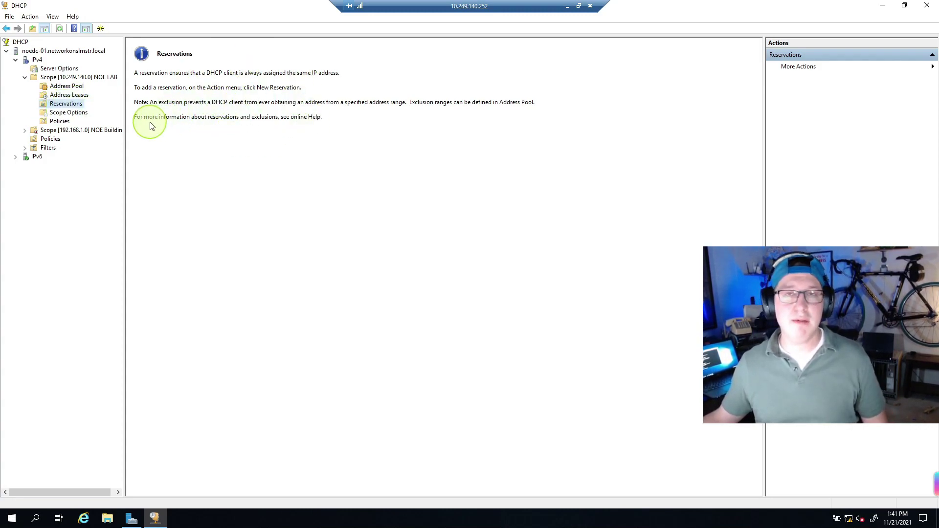
Step: Add a DHCP-only reservation 'laptop' at 10.249.140.100 with the pasted MAC address and owner's-laptop description
right_click(66, 104)
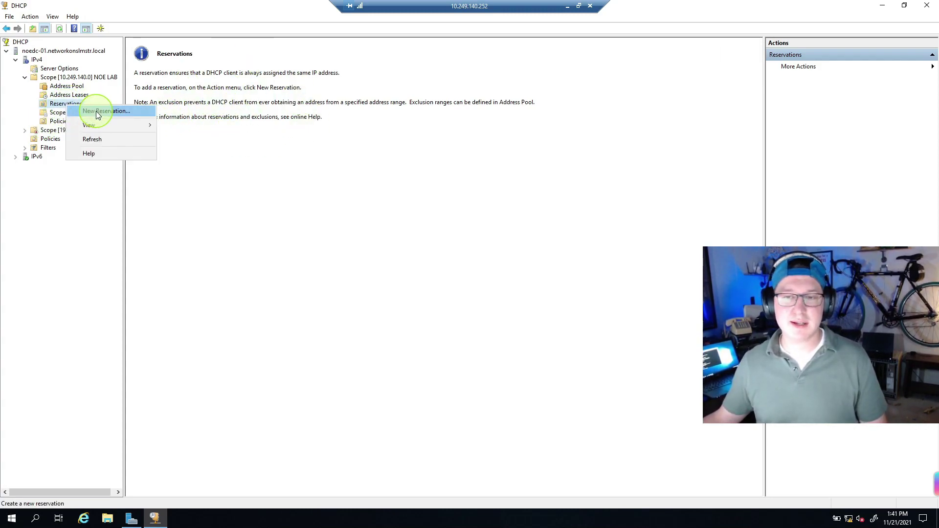
click(96, 113)
text(laptop)
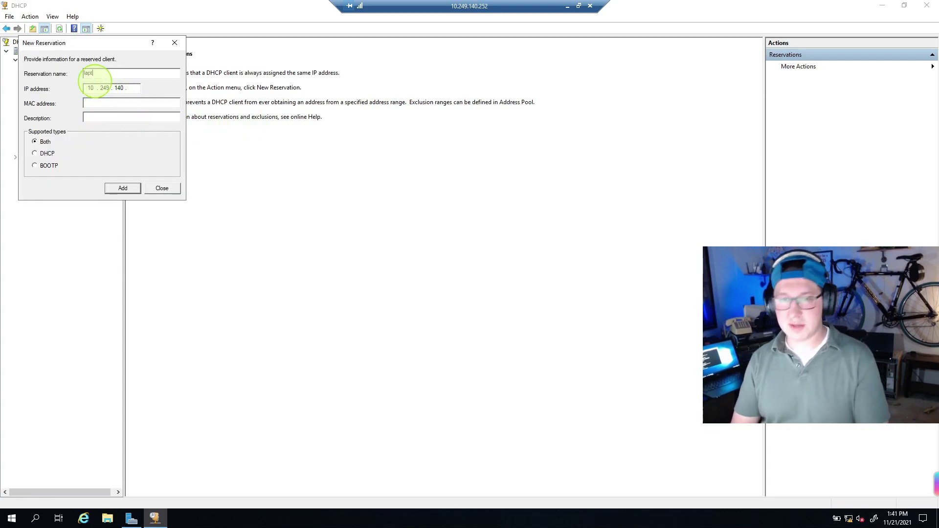
click(132, 88)
text(100)
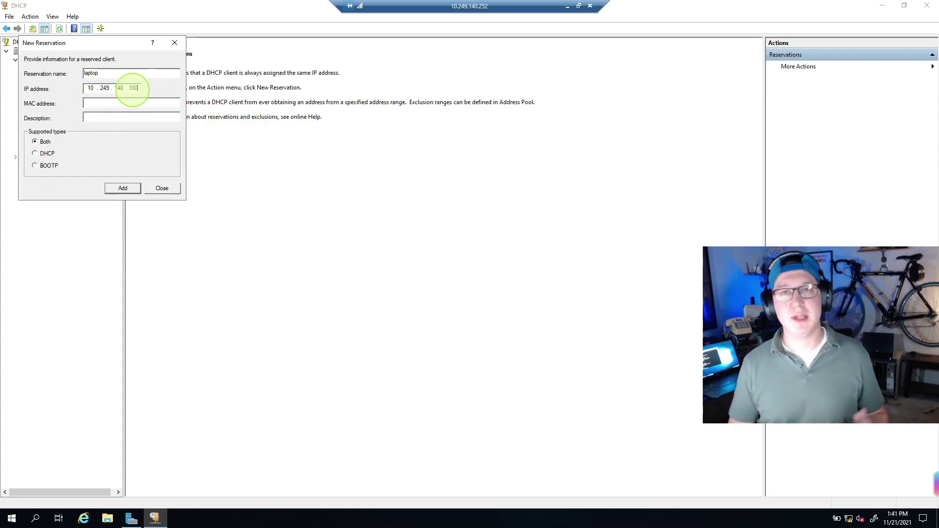
click(102, 102)
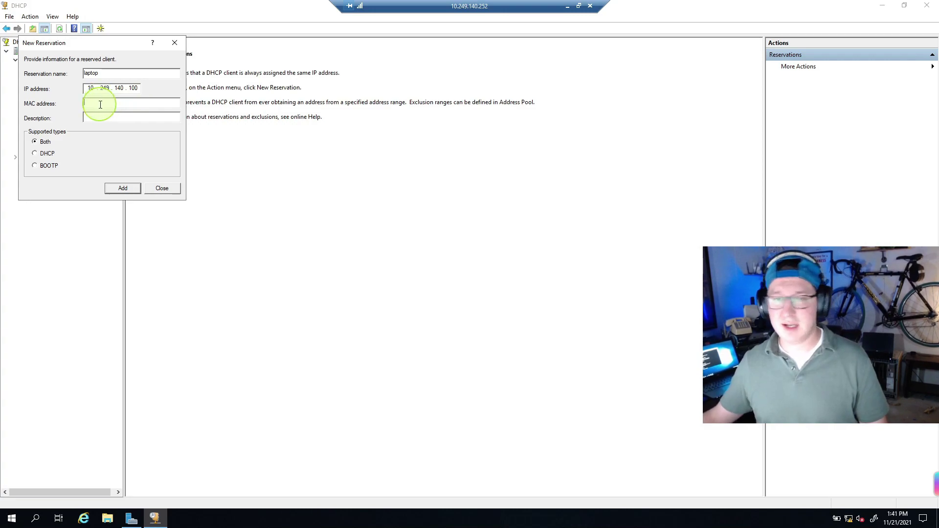
text(44a842ea662e)
click(100, 118)
text(erikaies laptop)
click(41, 154)
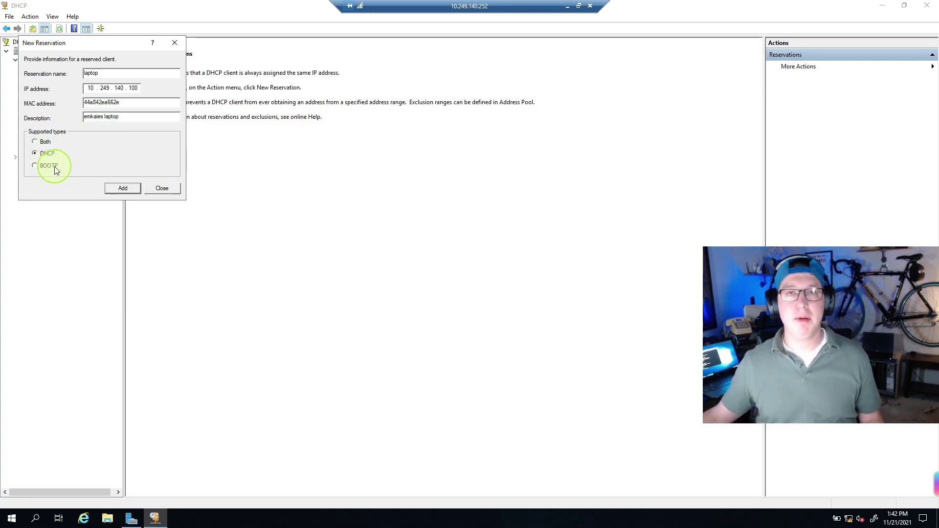
click(122, 189)
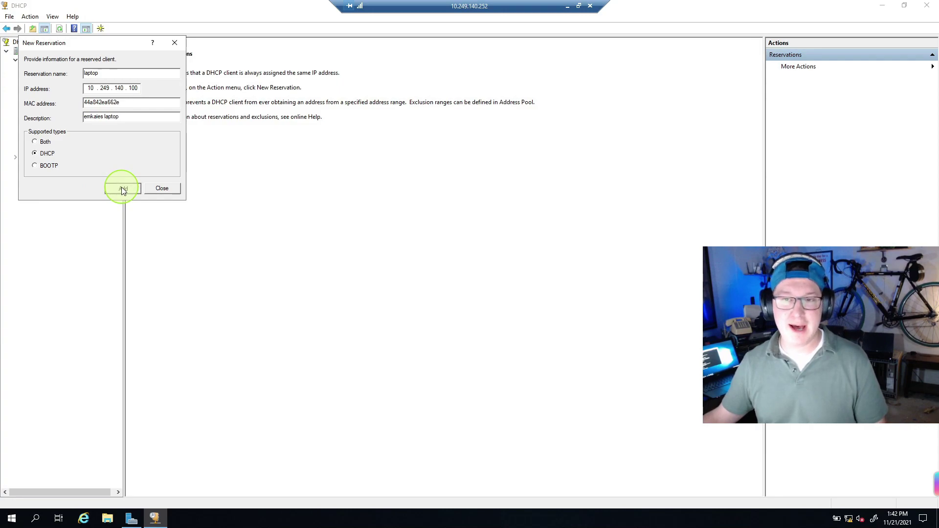
click(163, 188)
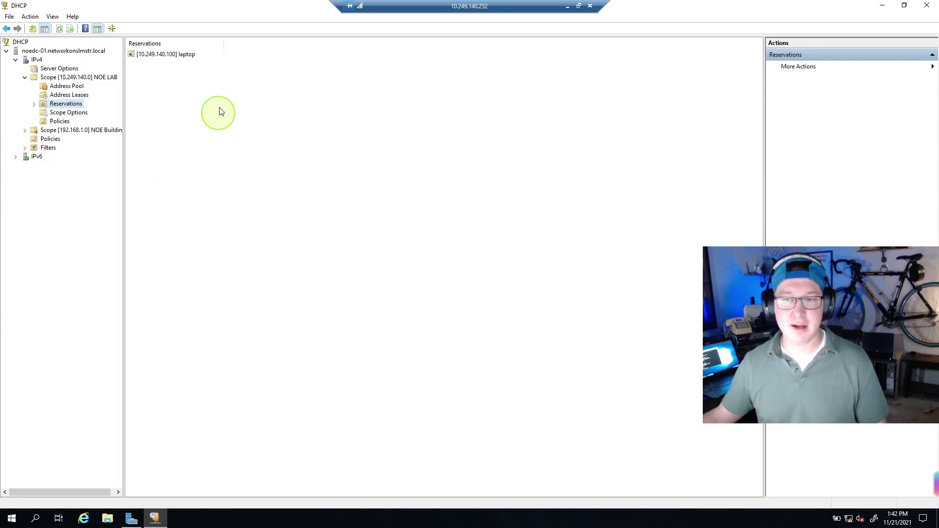
Step: Show Address Leases, where 10.249.140.100 for laptop is listed as Reservation (inactive)
click(147, 55)
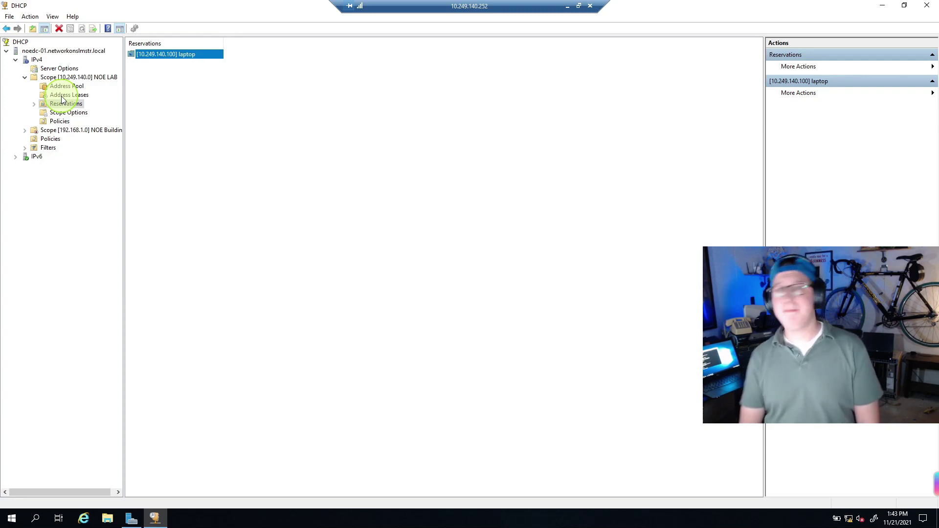
click(77, 105)
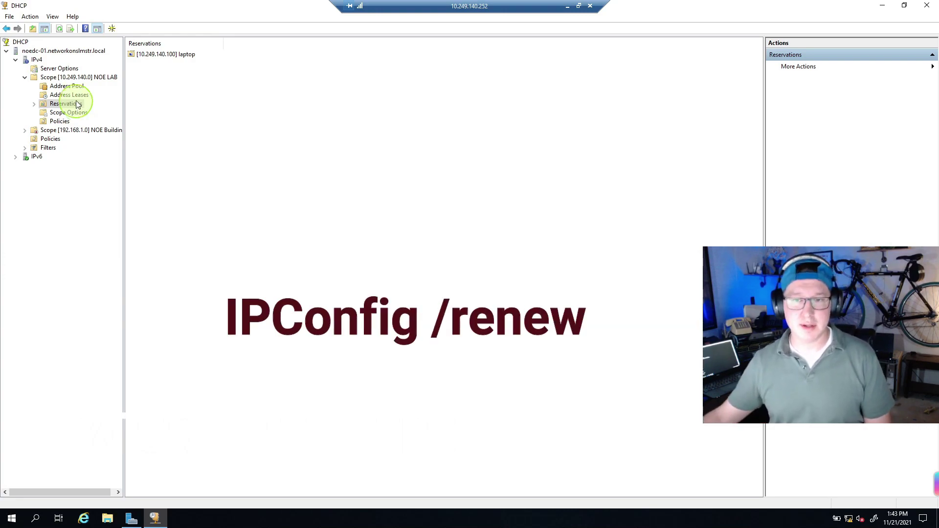
click(69, 94)
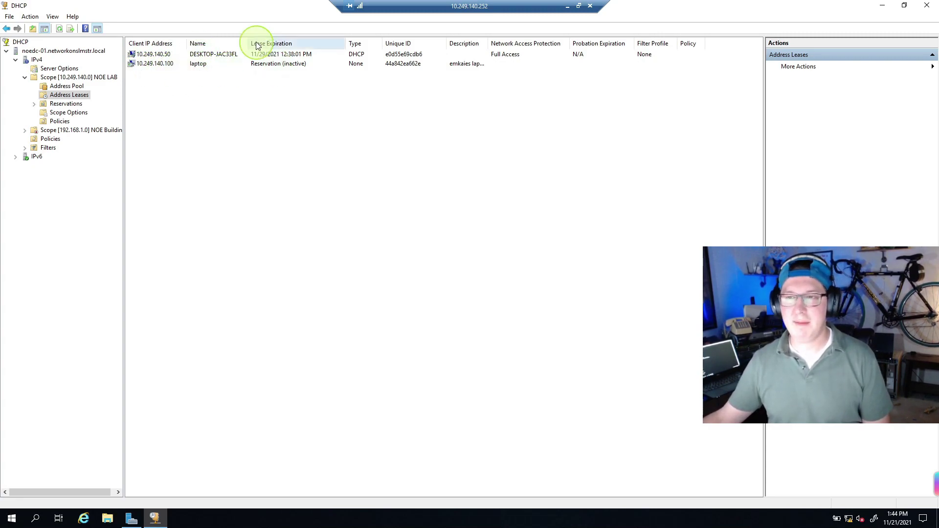
Step: Select the 10.249.140.100 lease and auto-fit the Description column to show its full text
click(264, 64)
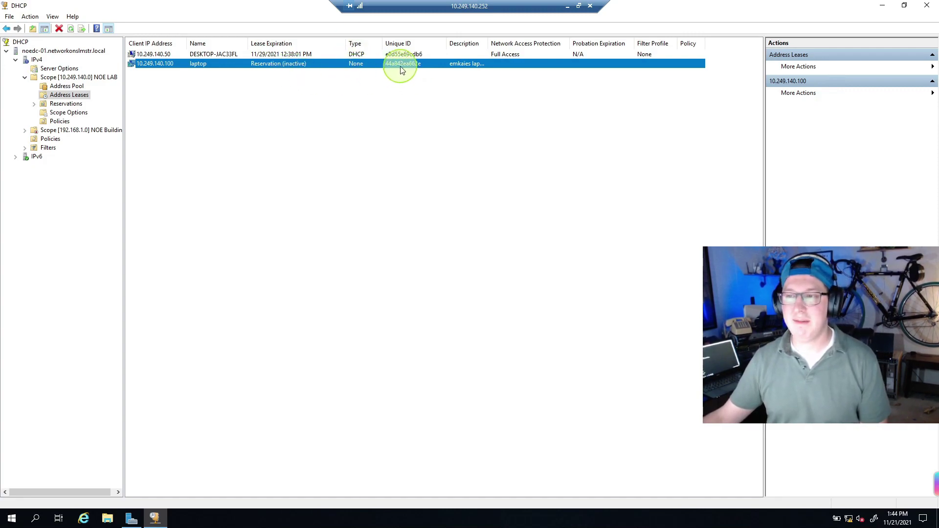
double_click(487, 44)
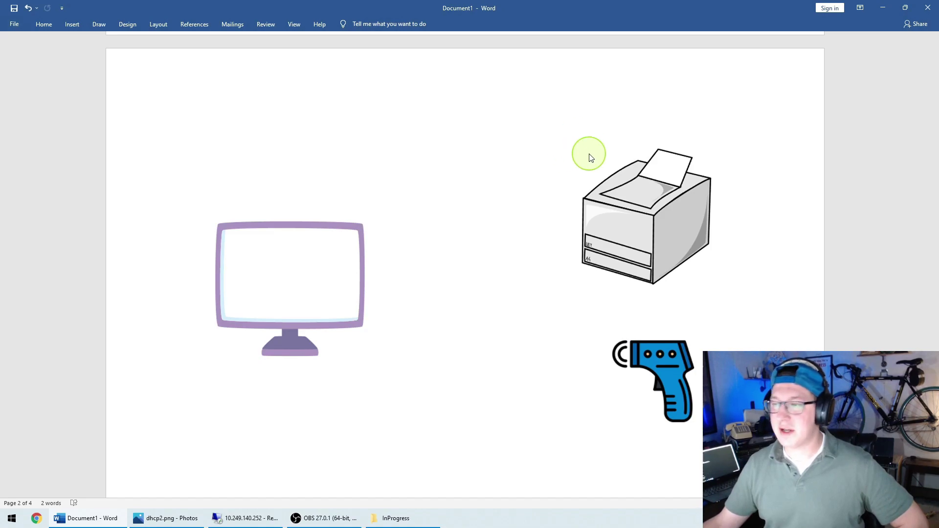
Step: Draw arrows between printer and monitor and handwrite 10.249.140.55 beside the printer, marking the 55
mouse_move(569, 215)
mouse_down()
mouse_move(427, 262)
mouse_move(465, 268)
mouse_move(454, 240)
mouse_up()
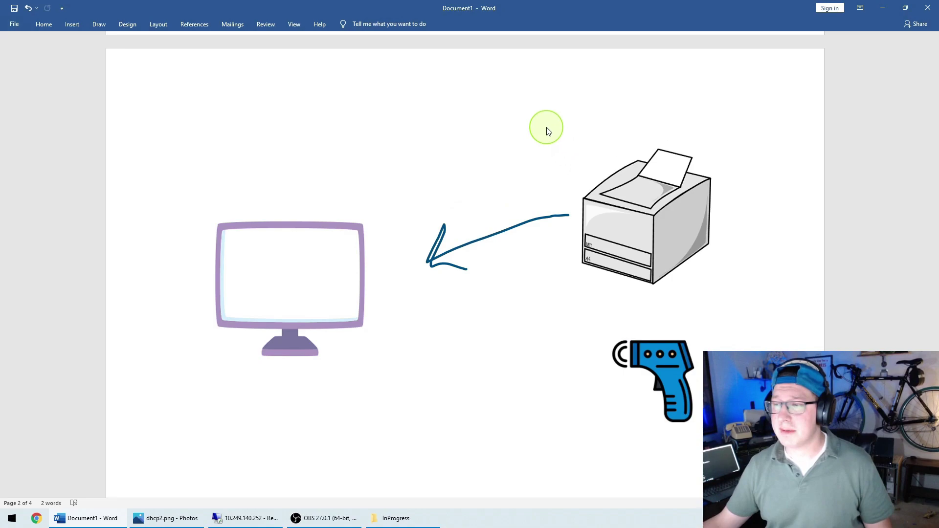
drag(716, 210, 786, 195)
drag(797, 163, 790, 193)
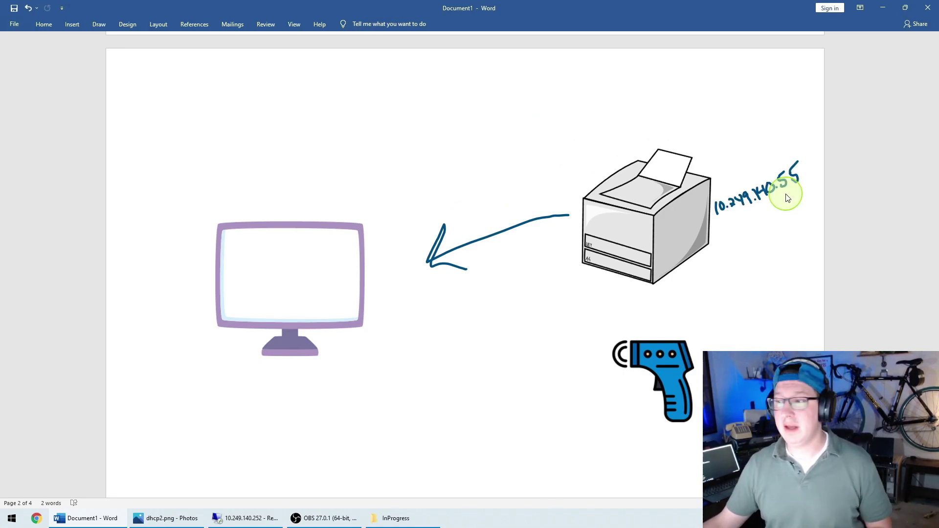
drag(776, 192, 806, 183)
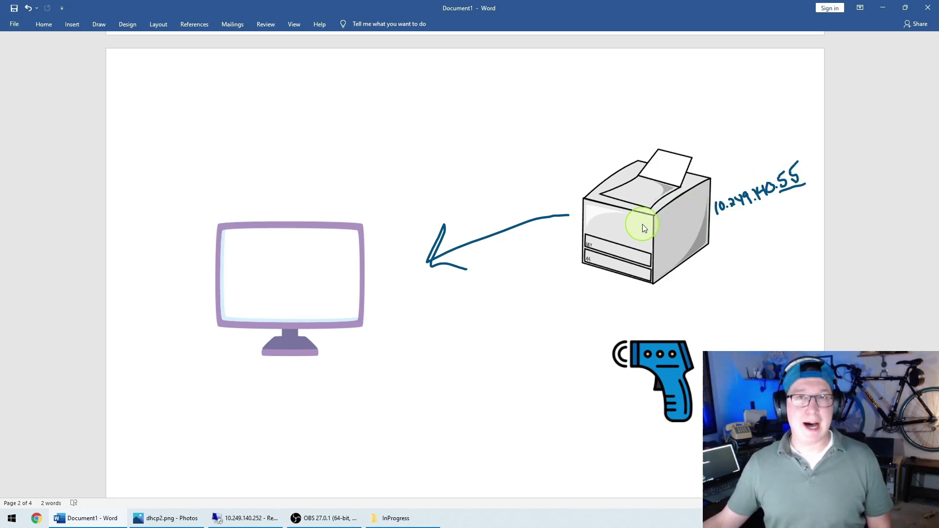
mouse_move(244, 195)
mouse_down()
mouse_move(273, 200)
mouse_move(478, 159)
mouse_move(491, 192)
mouse_up()
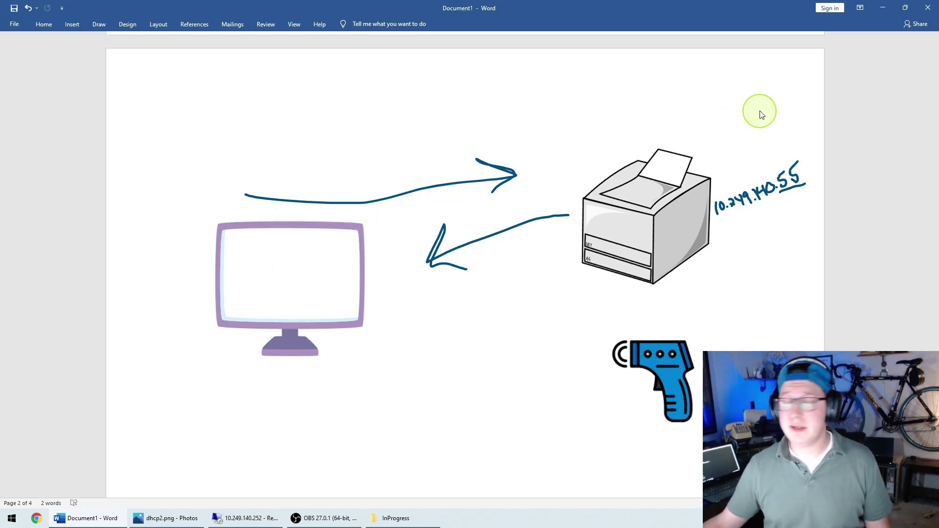
mouse_move(801, 158)
mouse_down()
mouse_move(781, 199)
mouse_move(796, 182)
mouse_up()
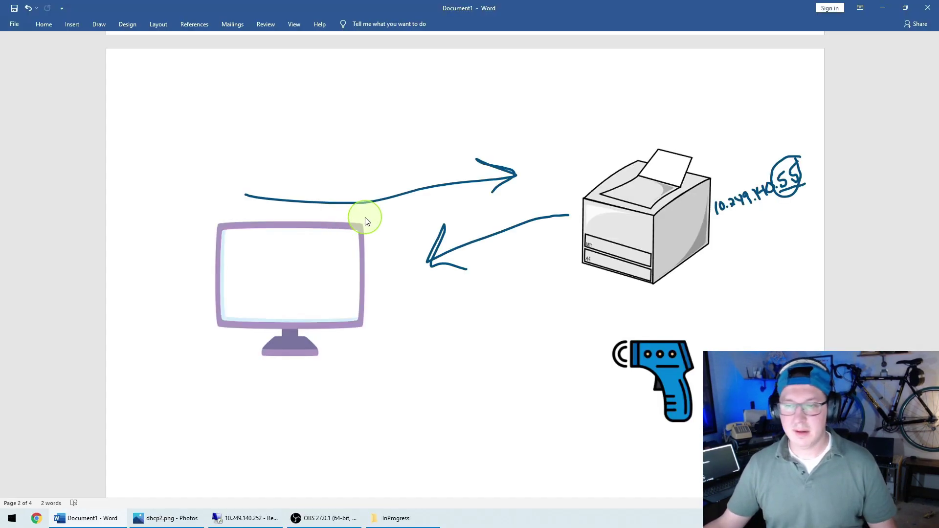
Step: Circle the monitor in orange on the Word sketch
drag(364, 216, 360, 224)
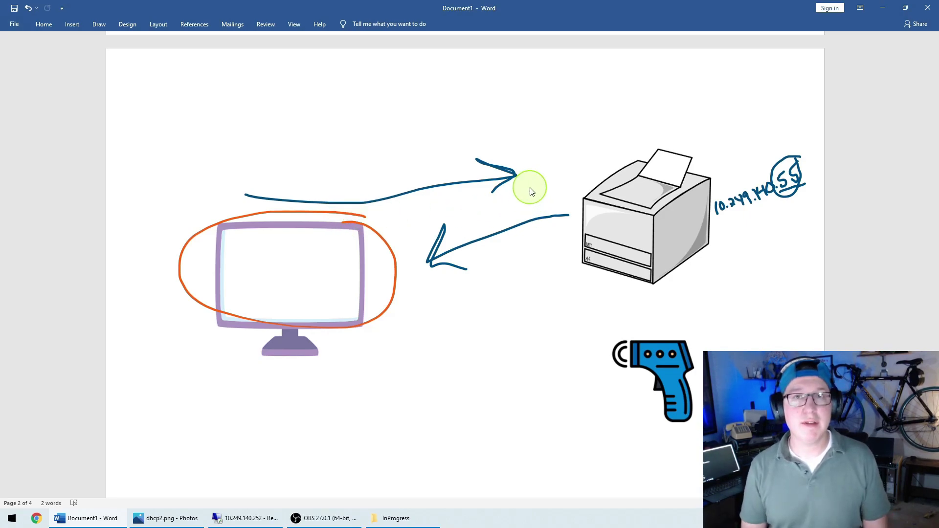
Step: Outline the printer's handwritten address in orange in Word, then return to the DHCP reservation form
mouse_move(719, 215)
mouse_down()
mouse_move(802, 193)
mouse_move(796, 158)
mouse_move(768, 167)
mouse_move(747, 221)
mouse_up()
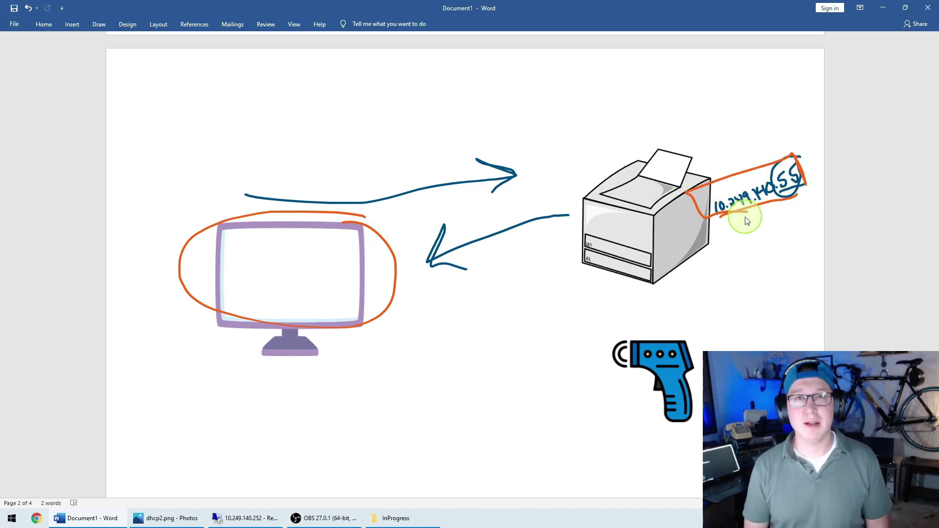
click(245, 518)
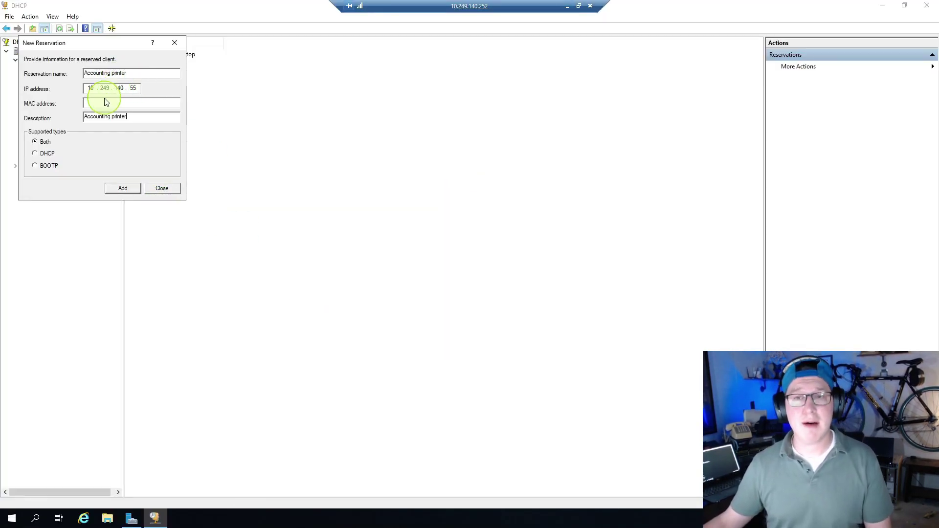
Step: Drag the Accounting printer reservation dialog to the window centre to reveal the scope tree
drag(107, 49, 327, 61)
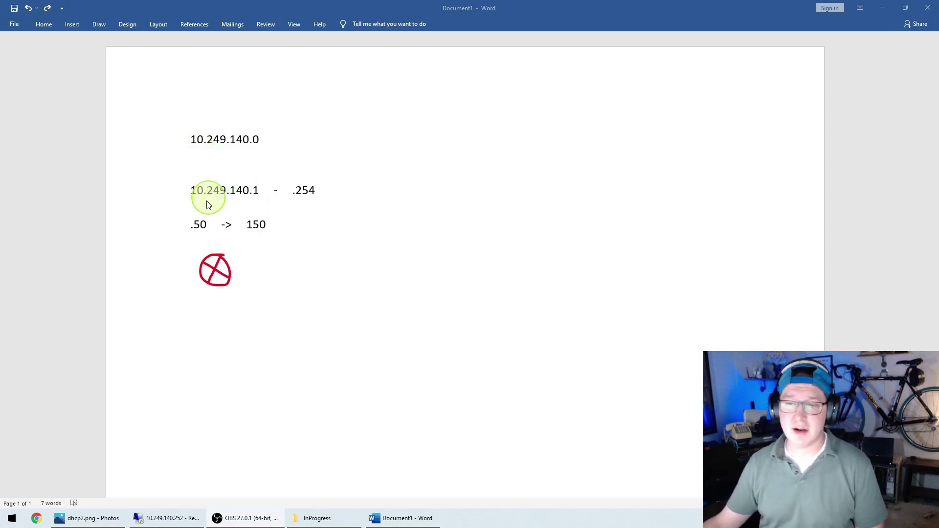
Step: In red, bracket the .50 -> 150 pool and underline 10.249.140.0, .1 and .254
drag(192, 213, 194, 238)
drag(268, 213, 280, 230)
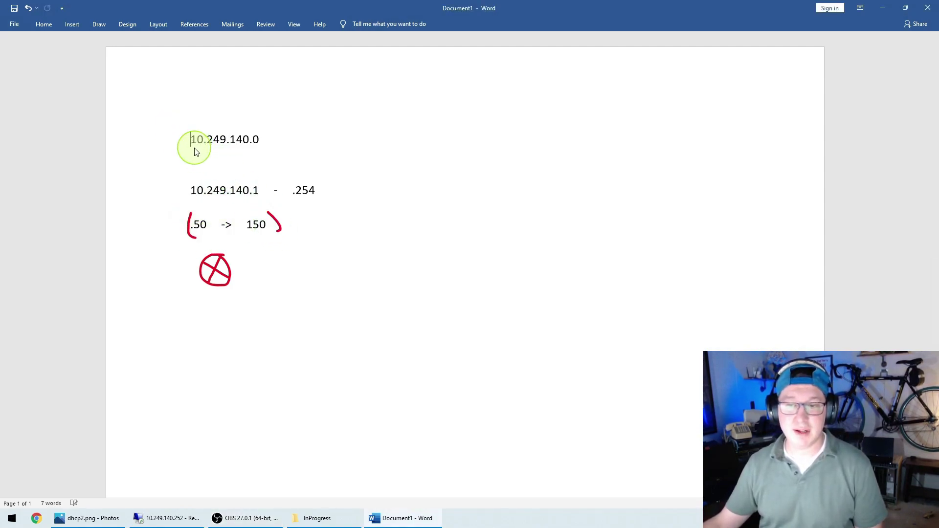
drag(191, 148, 265, 147)
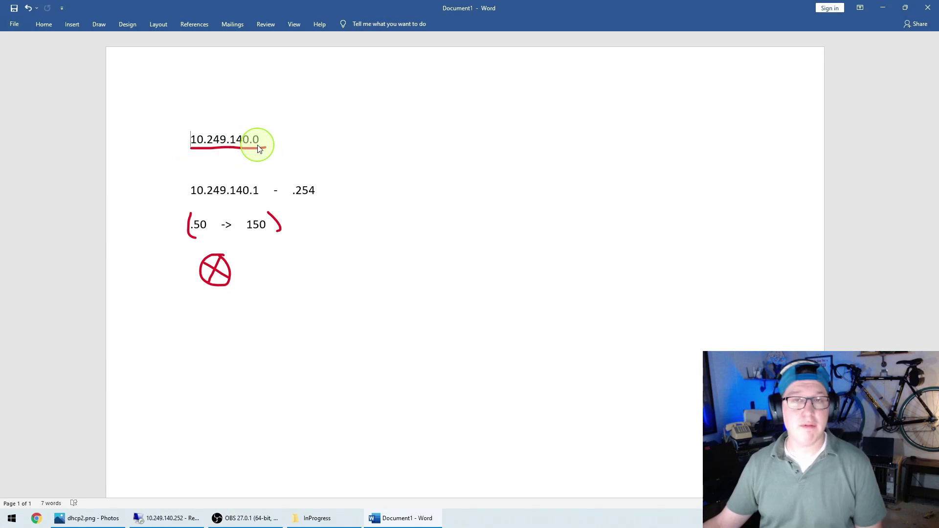
drag(253, 196, 320, 195)
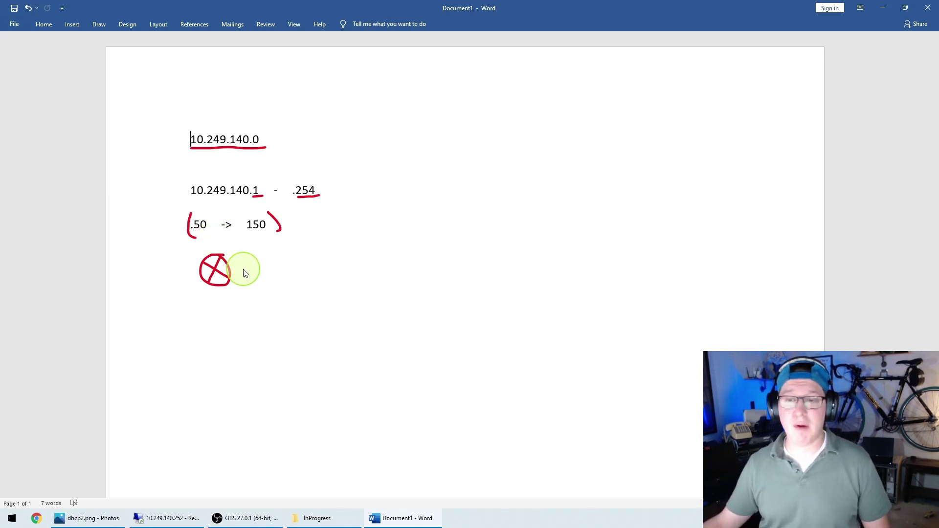
Step: Box the crossed circle and draw arrows pointing left and right of the range
drag(194, 295, 242, 299)
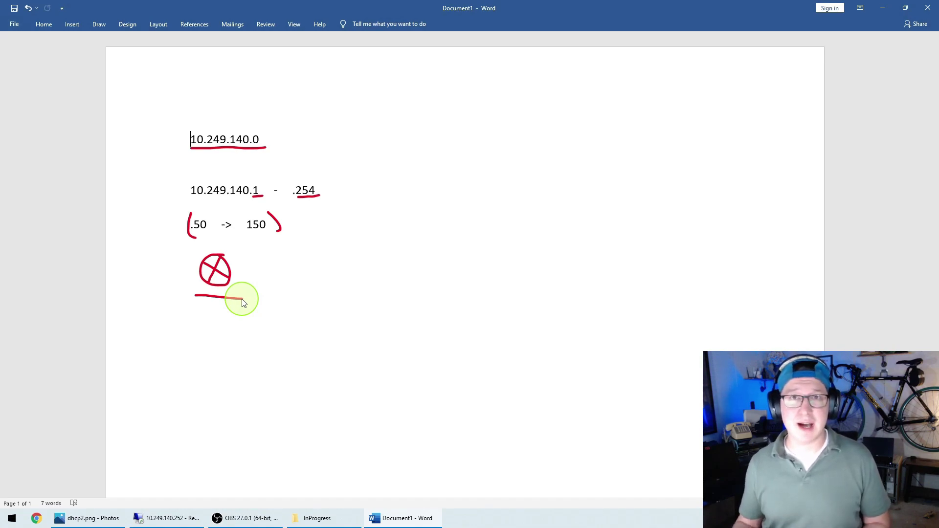
drag(242, 300, 196, 292)
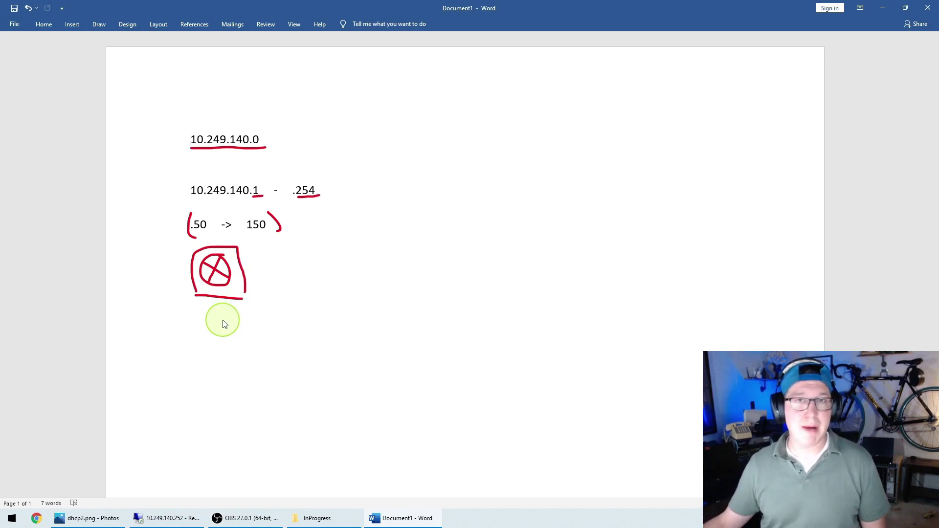
drag(290, 224, 332, 224)
drag(322, 215, 331, 228)
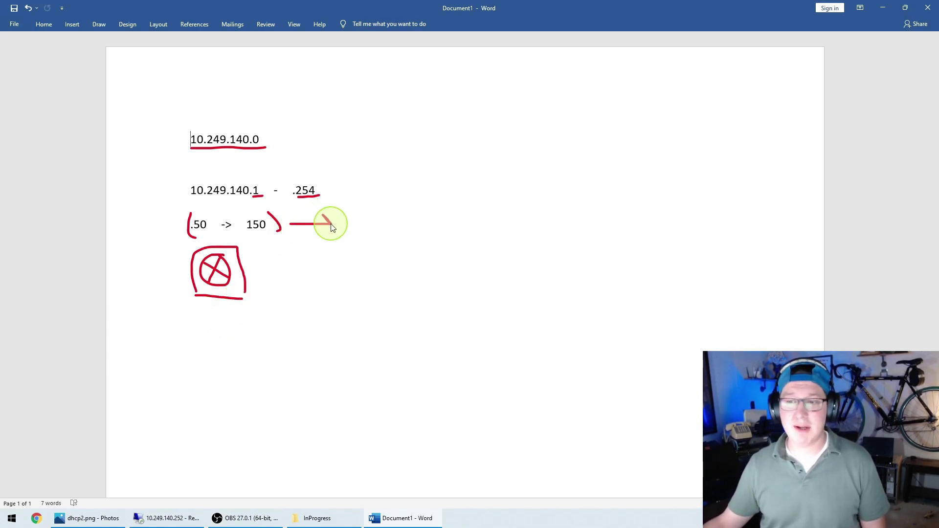
mouse_move(179, 225)
mouse_down()
mouse_move(151, 225)
mouse_move(169, 237)
mouse_up()
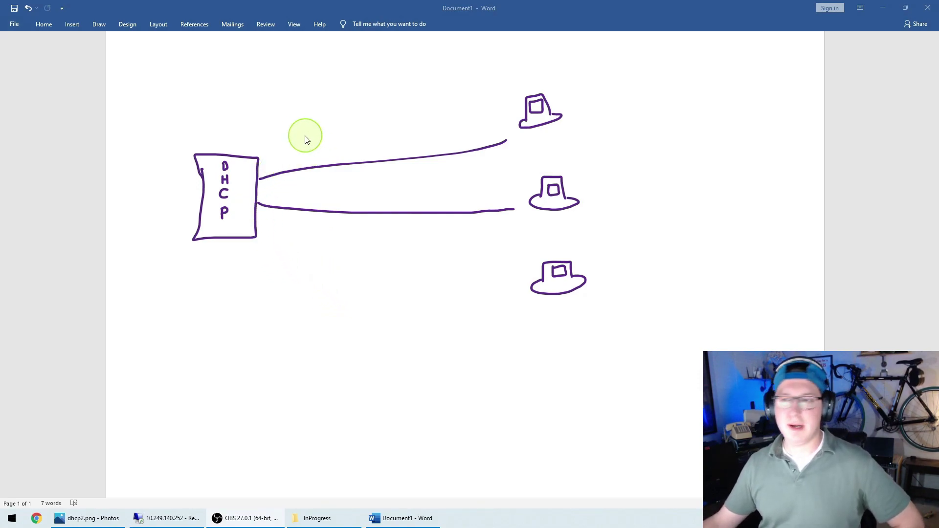
Step: Cross out the DHCP box and middle hat, circle the top hat, link the box to the third hat
drag(275, 136, 199, 212)
drag(178, 134, 250, 218)
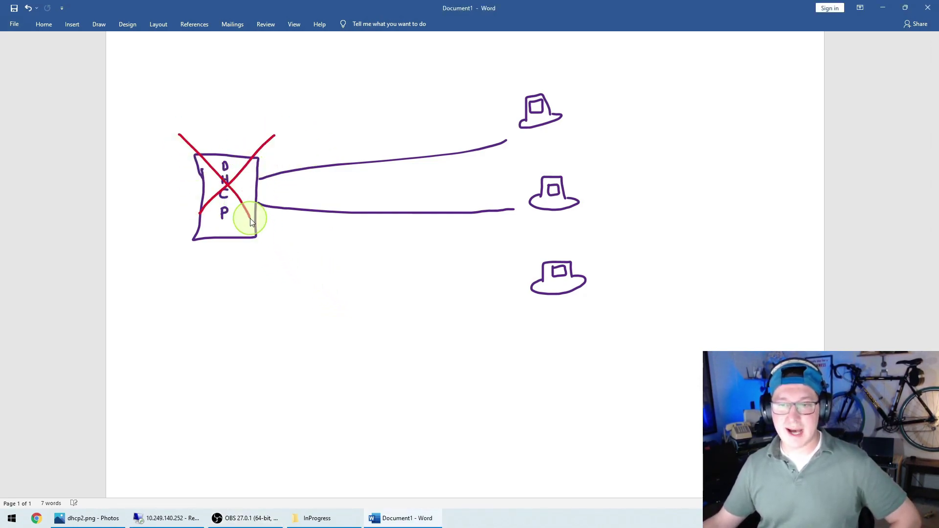
mouse_move(575, 125)
mouse_down()
mouse_move(514, 139)
mouse_move(542, 135)
mouse_up()
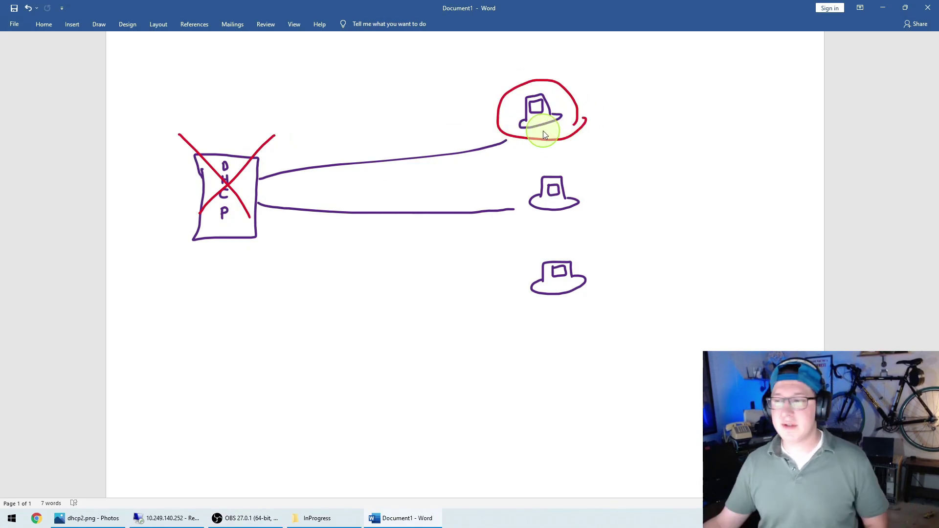
mouse_move(573, 171)
mouse_down()
mouse_move(542, 212)
mouse_move(567, 212)
mouse_up()
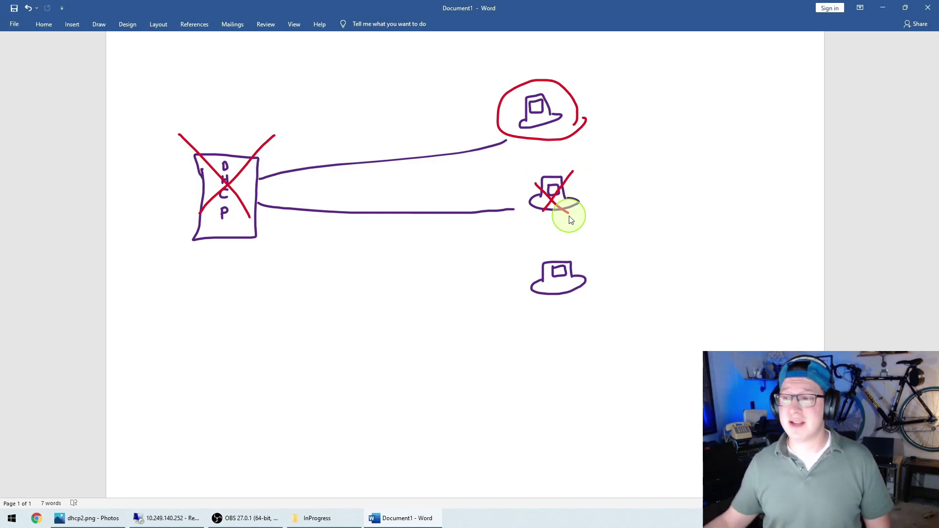
drag(257, 233, 542, 268)
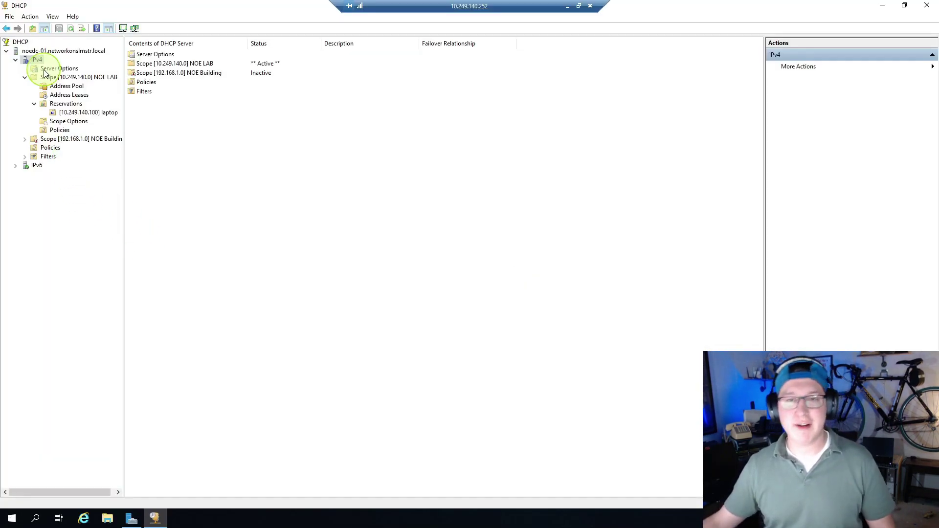
right_click(38, 60)
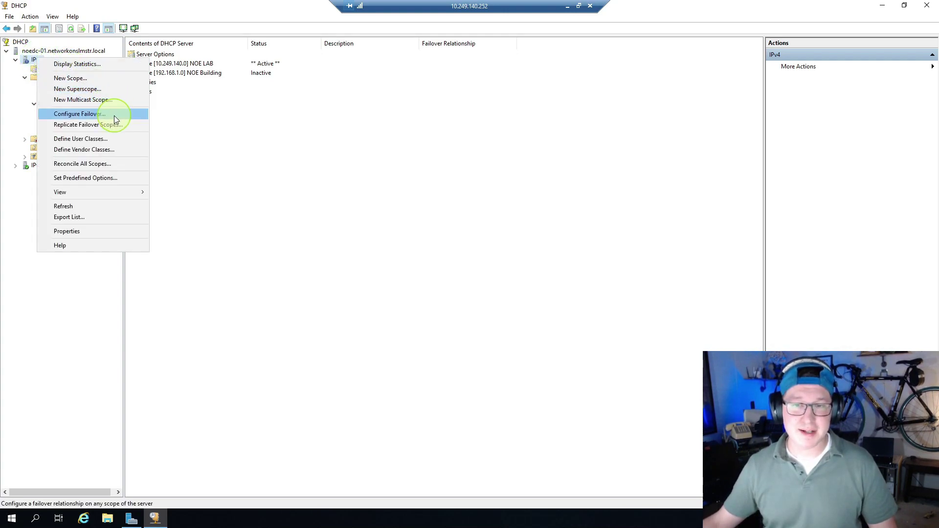